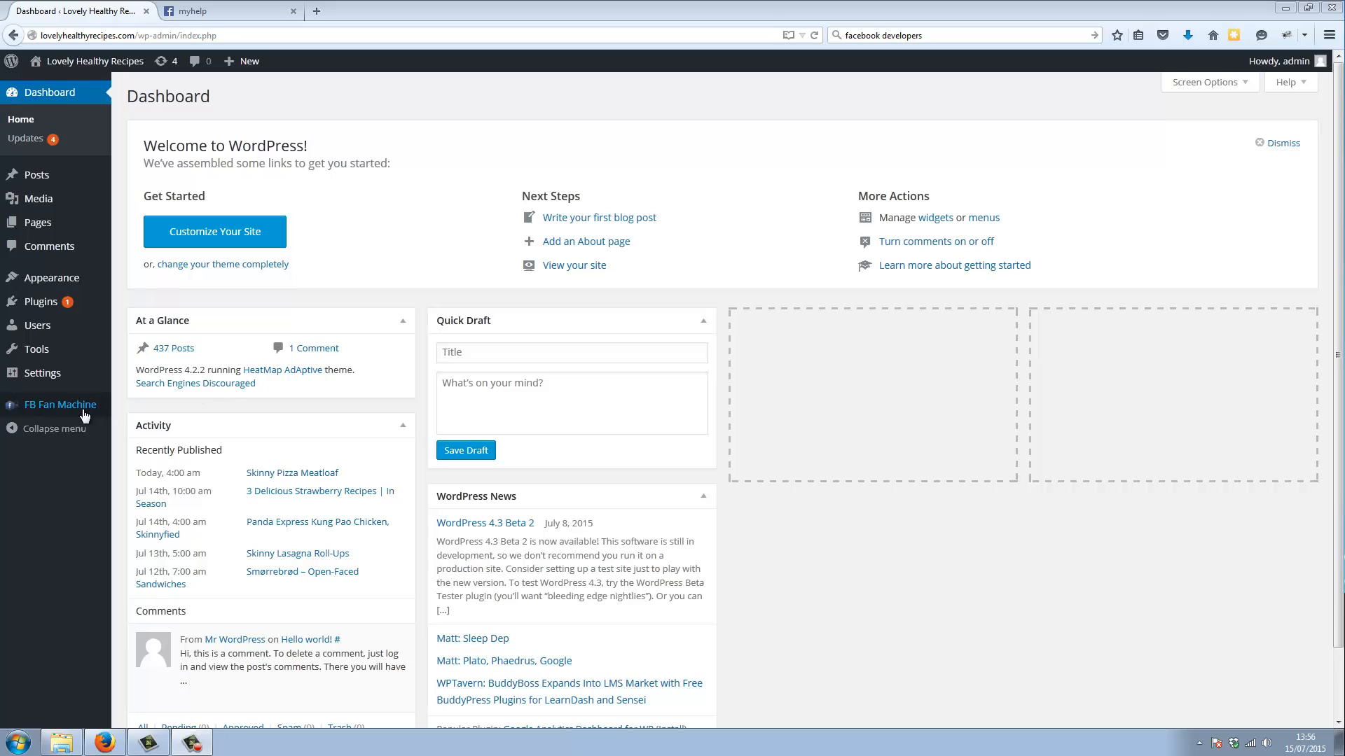
Open the FB Fan Machine plugin settings, and the myhelp app's settings on Facebook Developers
mouse_move(80, 414)
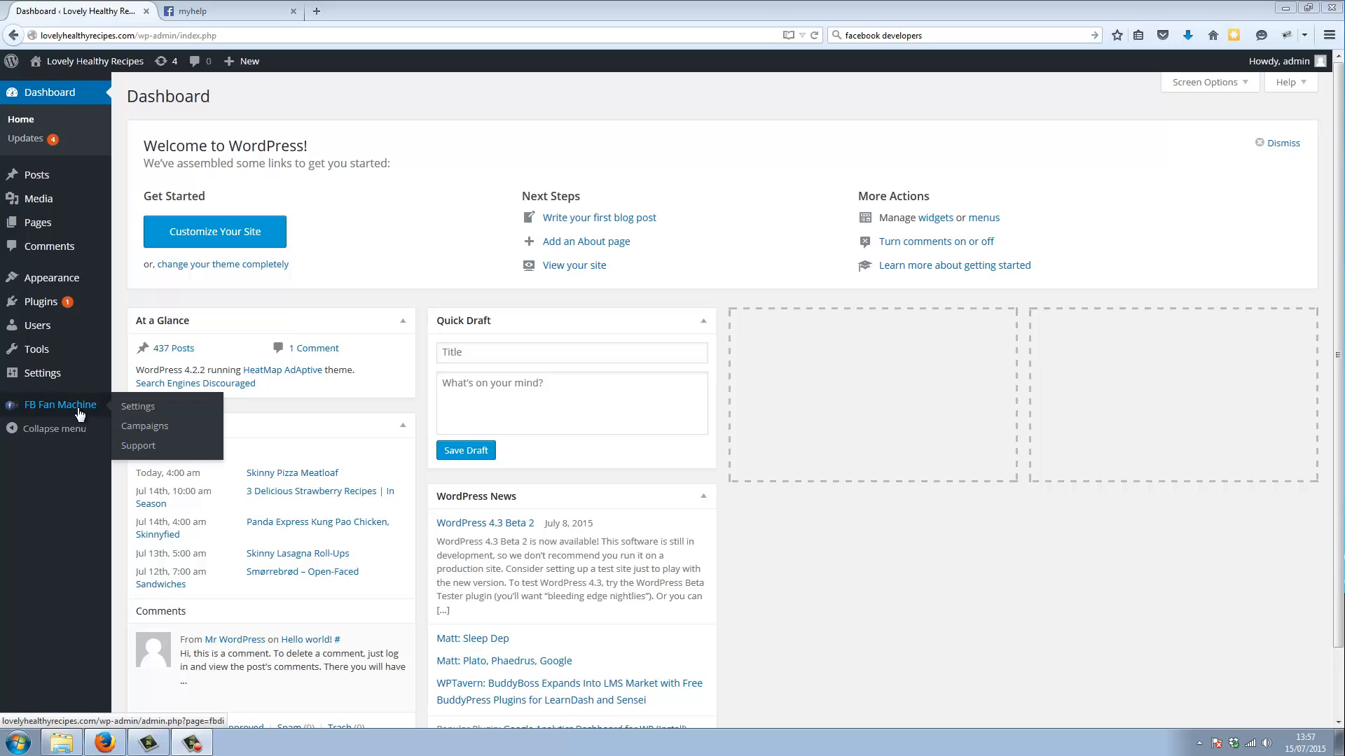
click(153, 407)
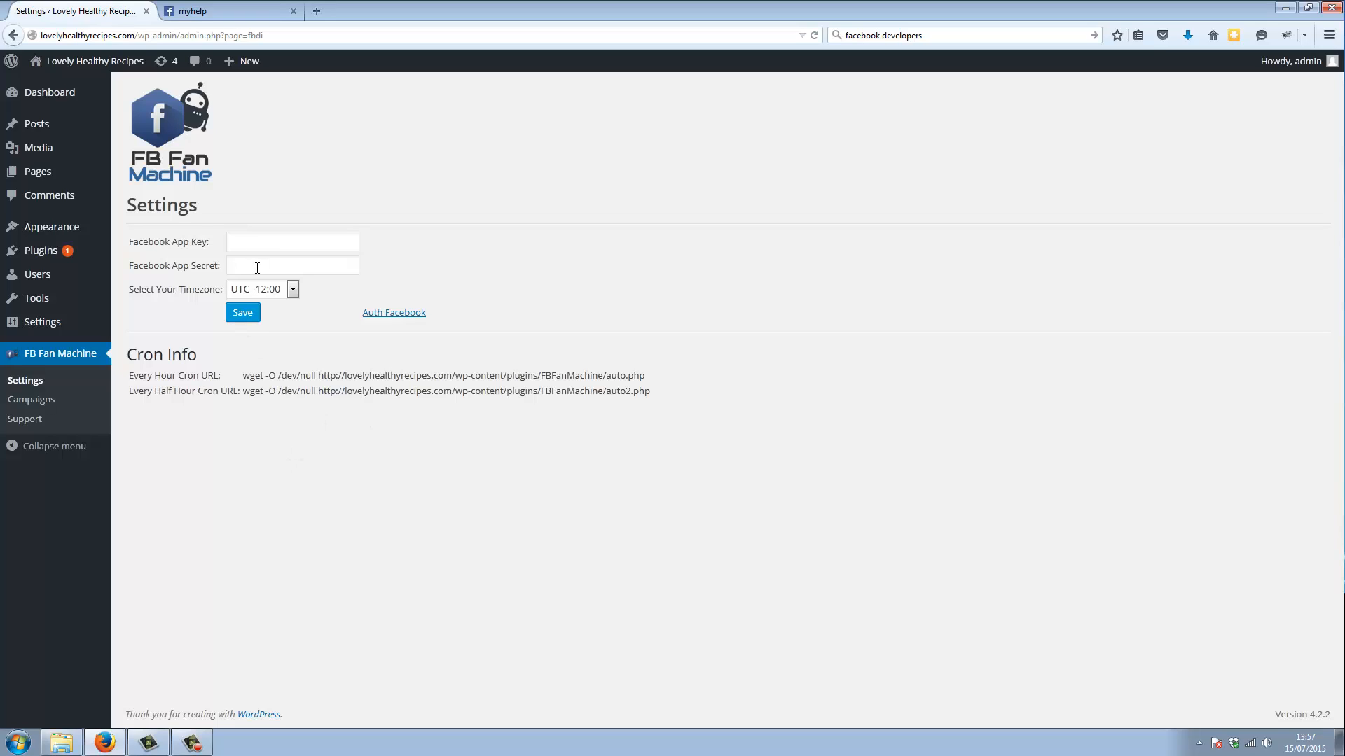
click(210, 11)
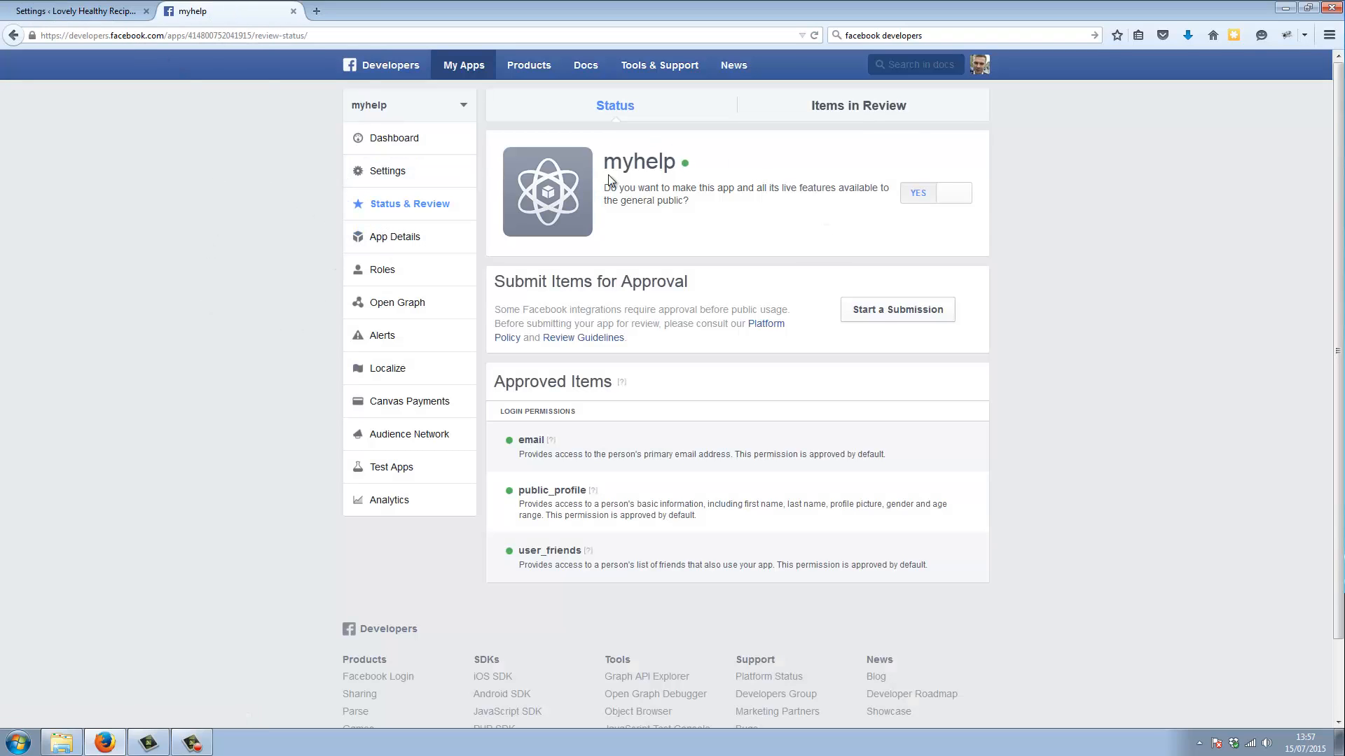
click(397, 173)
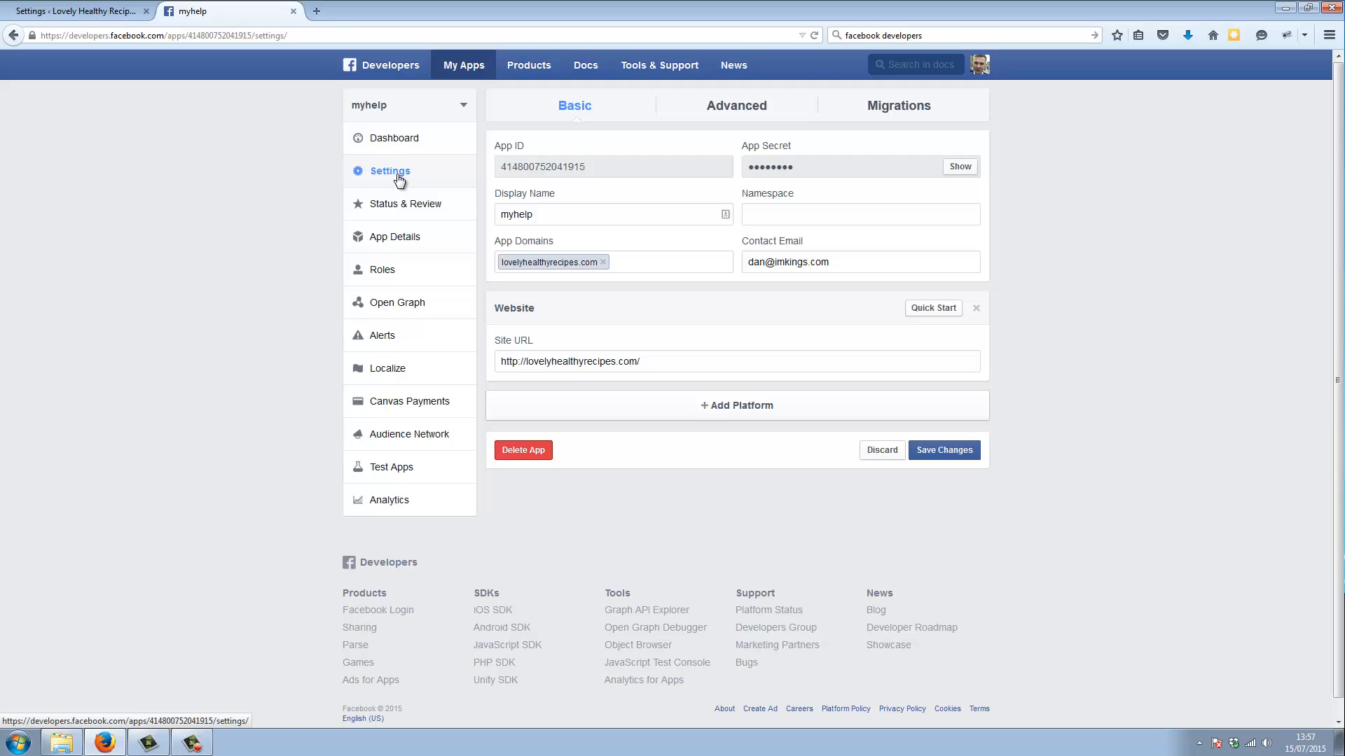
Copy the myhelp app's App ID into the Facebook App Key field of the FB Fan Machine settings
drag(615, 165, 502, 168)
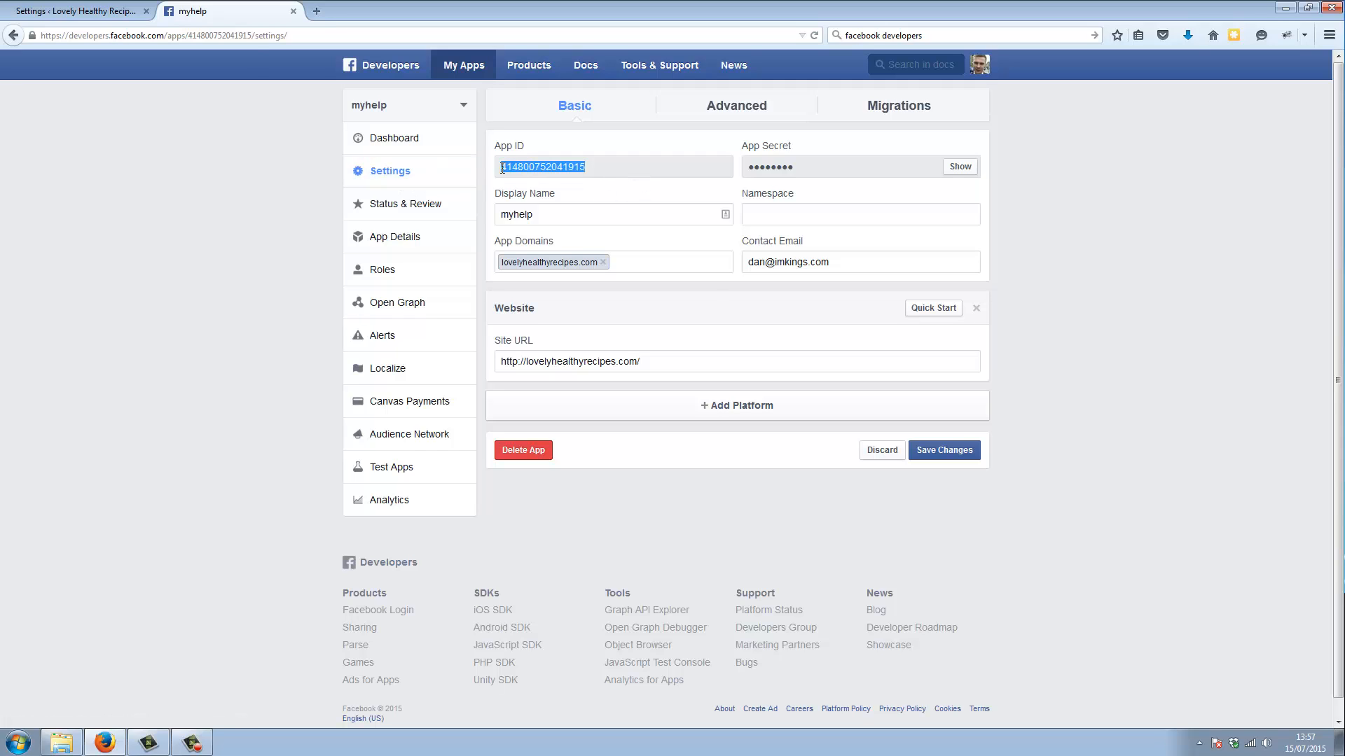
right_click(551, 166)
click(571, 175)
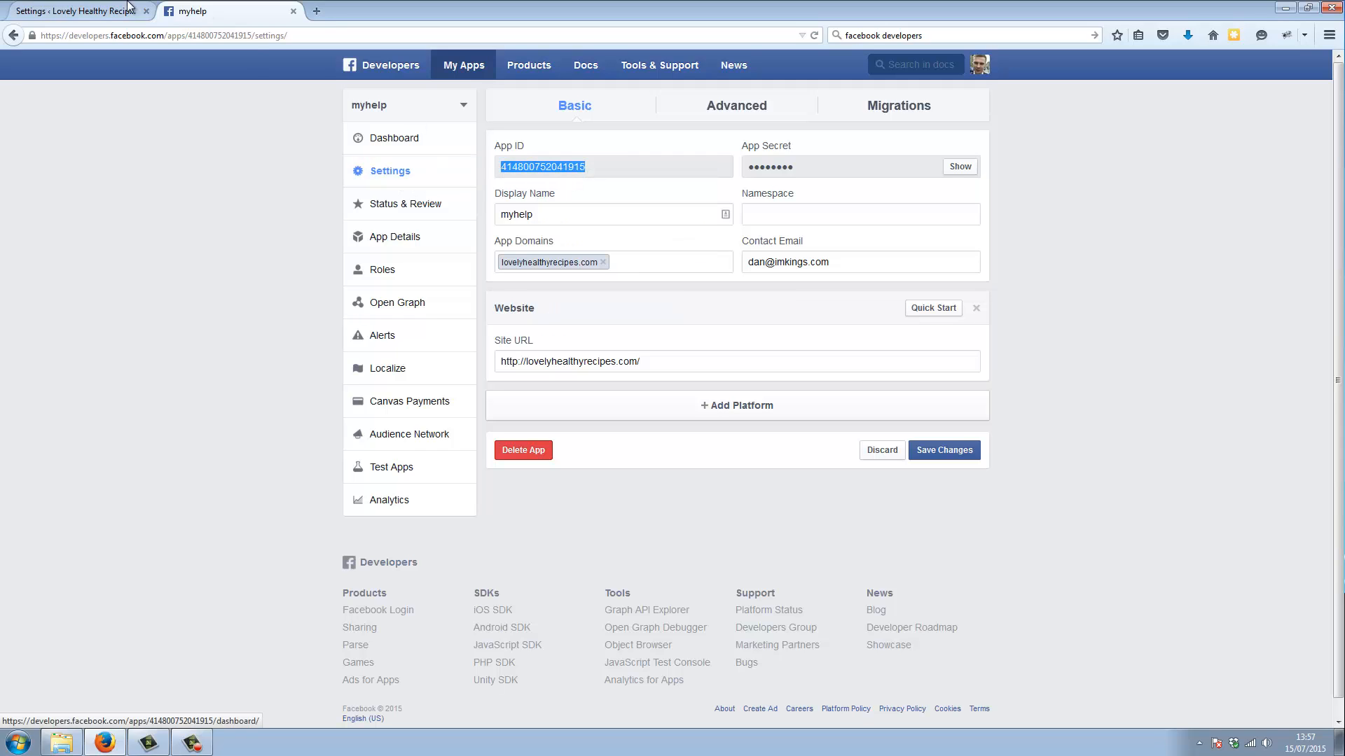
click(101, 10)
click(261, 241)
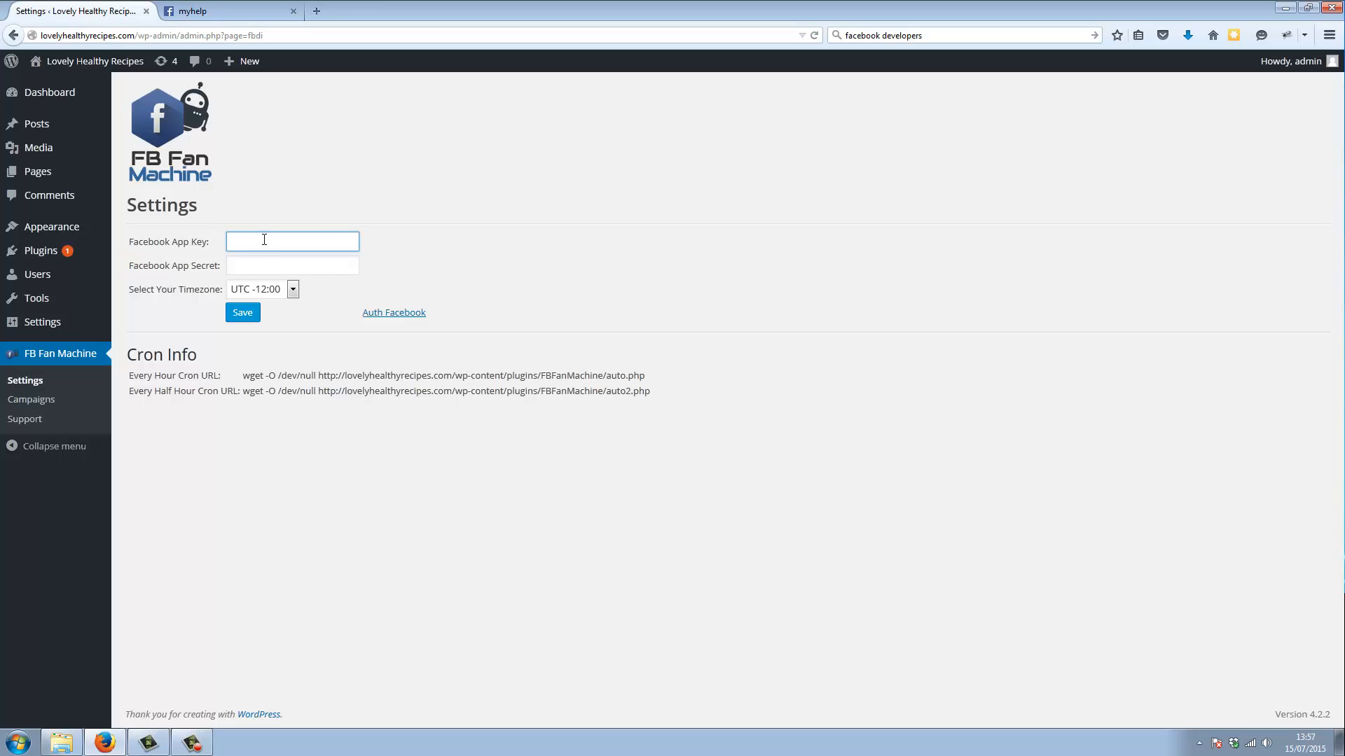
right_click(264, 237)
click(300, 297)
Reveal the myhelp app's App Secret on Facebook Developers by re-entering the account password
click(266, 11)
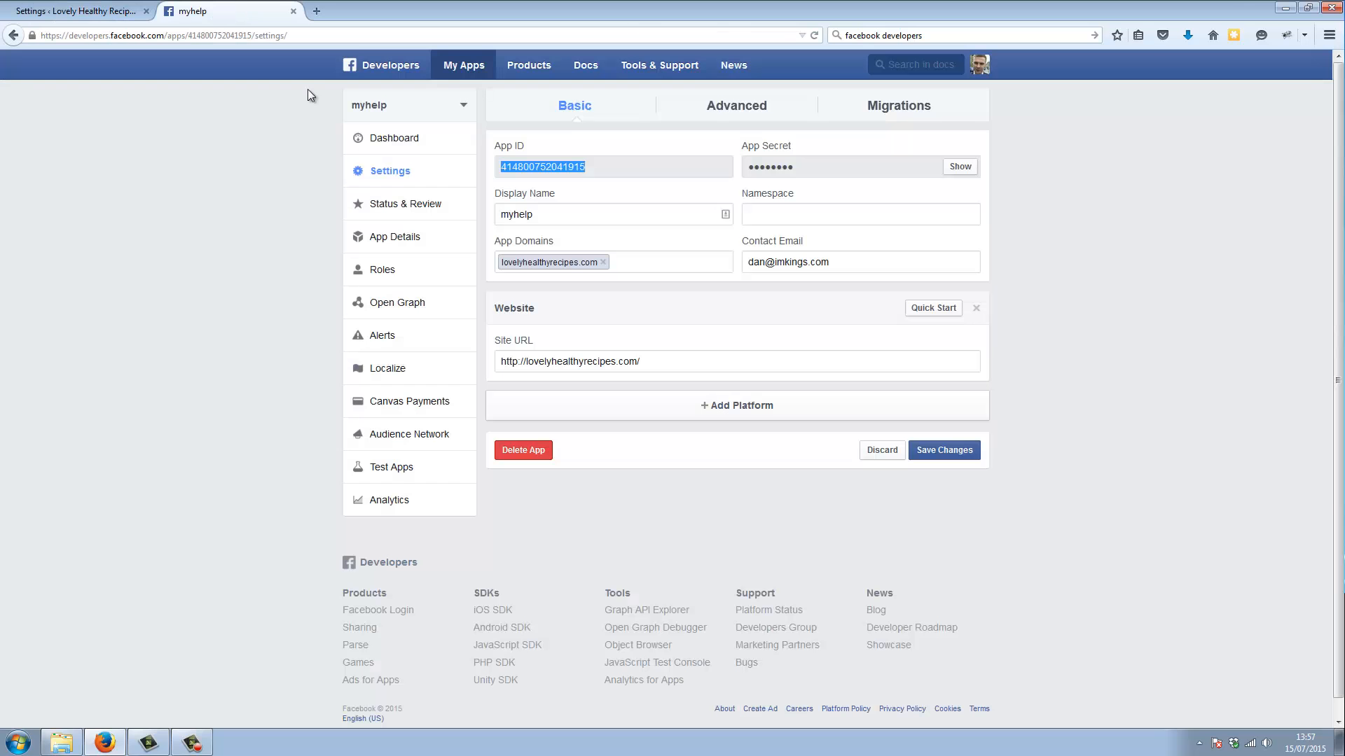
click(960, 167)
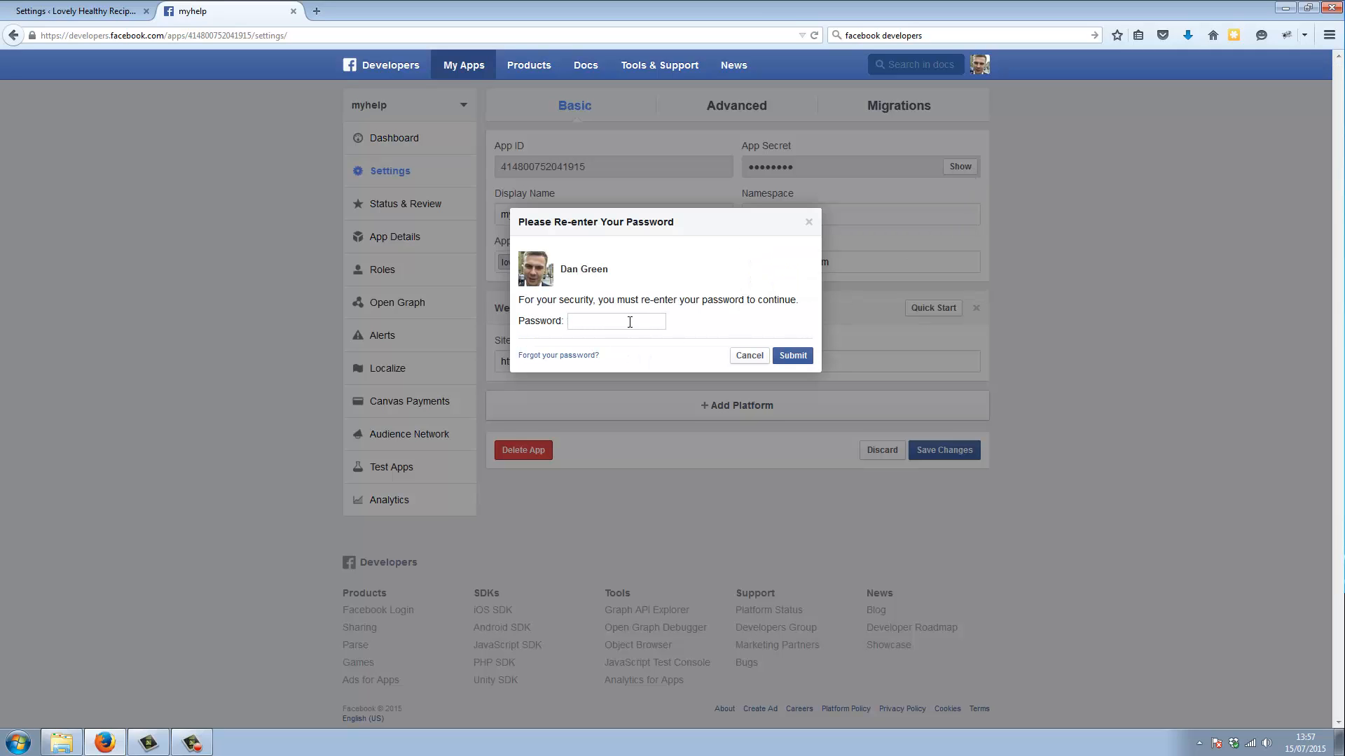
click(629, 322)
text(•••••)
key(BackSpace)
key(BackSpace)
key(BackSpace)
key(BackSpace)
key(BackSpace)
text(••••••••••••••)
click(805, 354)
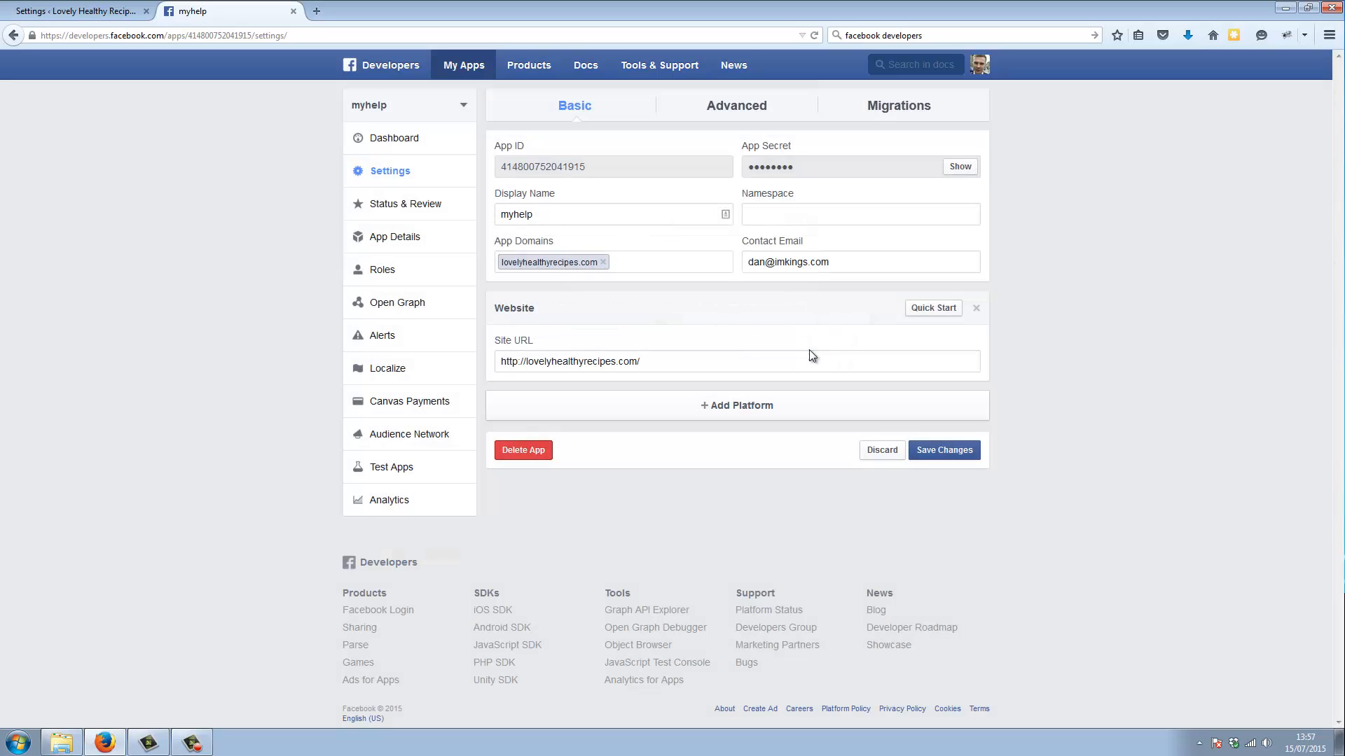
Copy the revealed App Secret into the Facebook App Secret field of the FB Fan Machine settings
drag(929, 167, 746, 174)
key(ctrl+c)
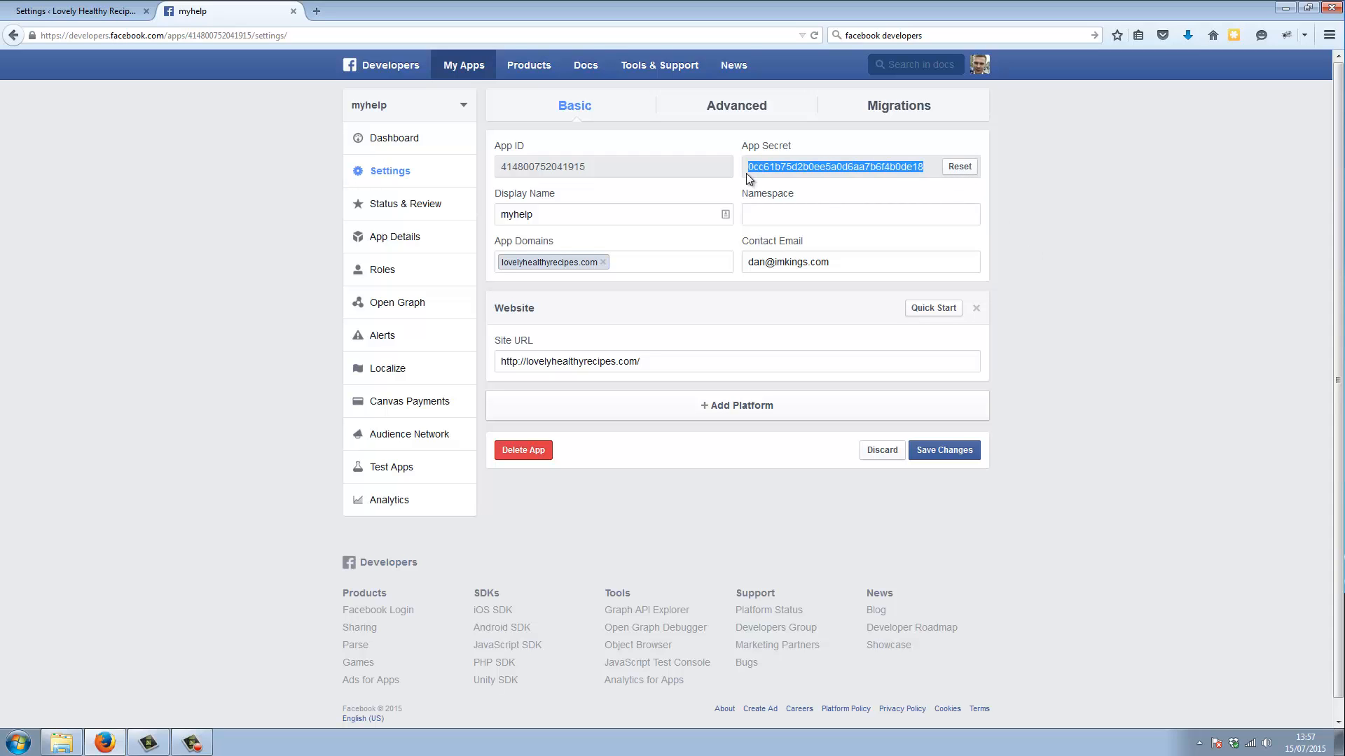
click(77, 11)
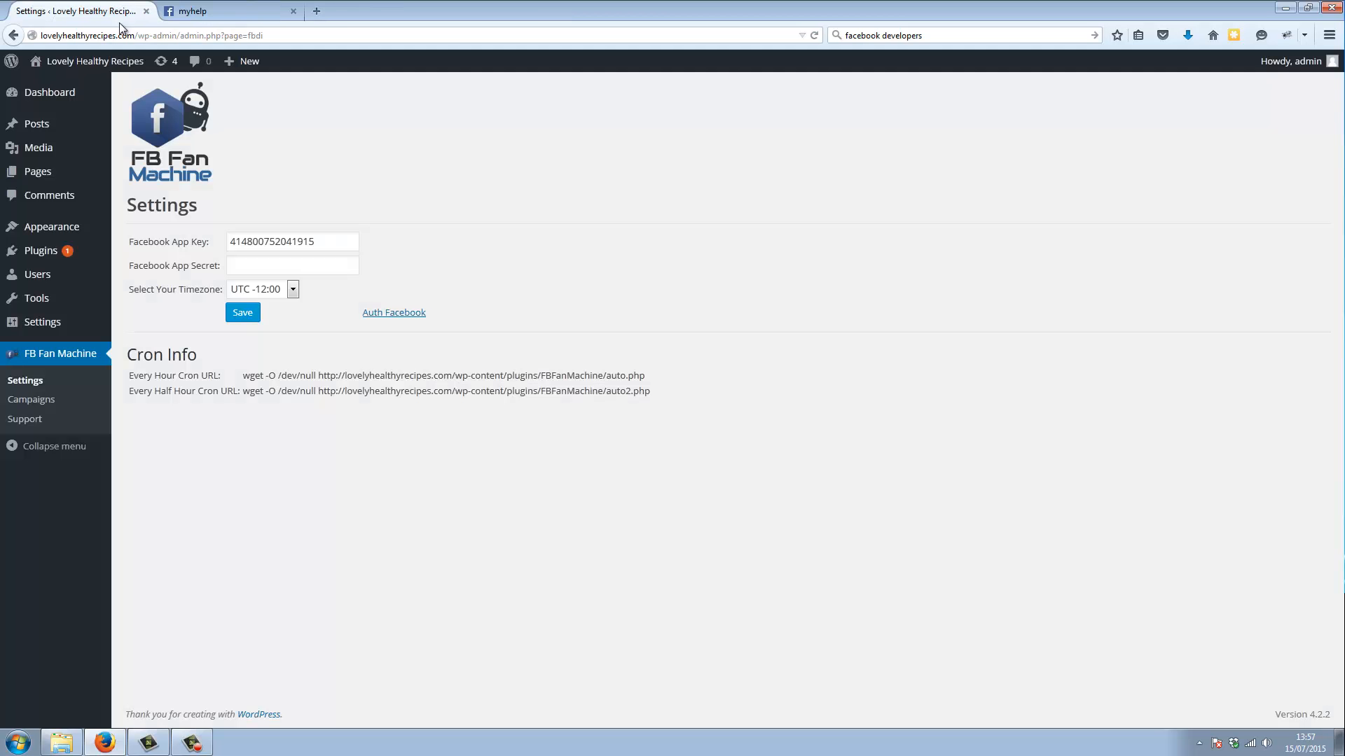
click(260, 266)
key(ctrl+v)
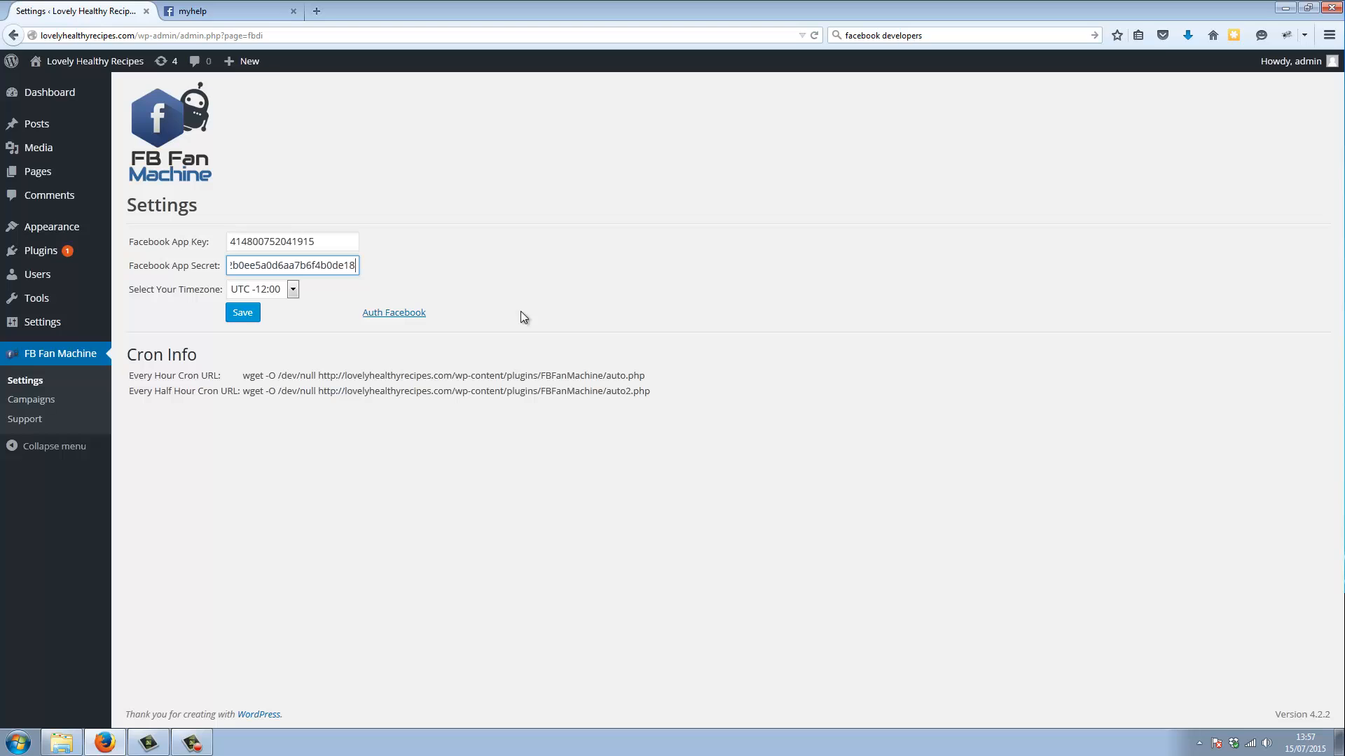
click(210, 10)
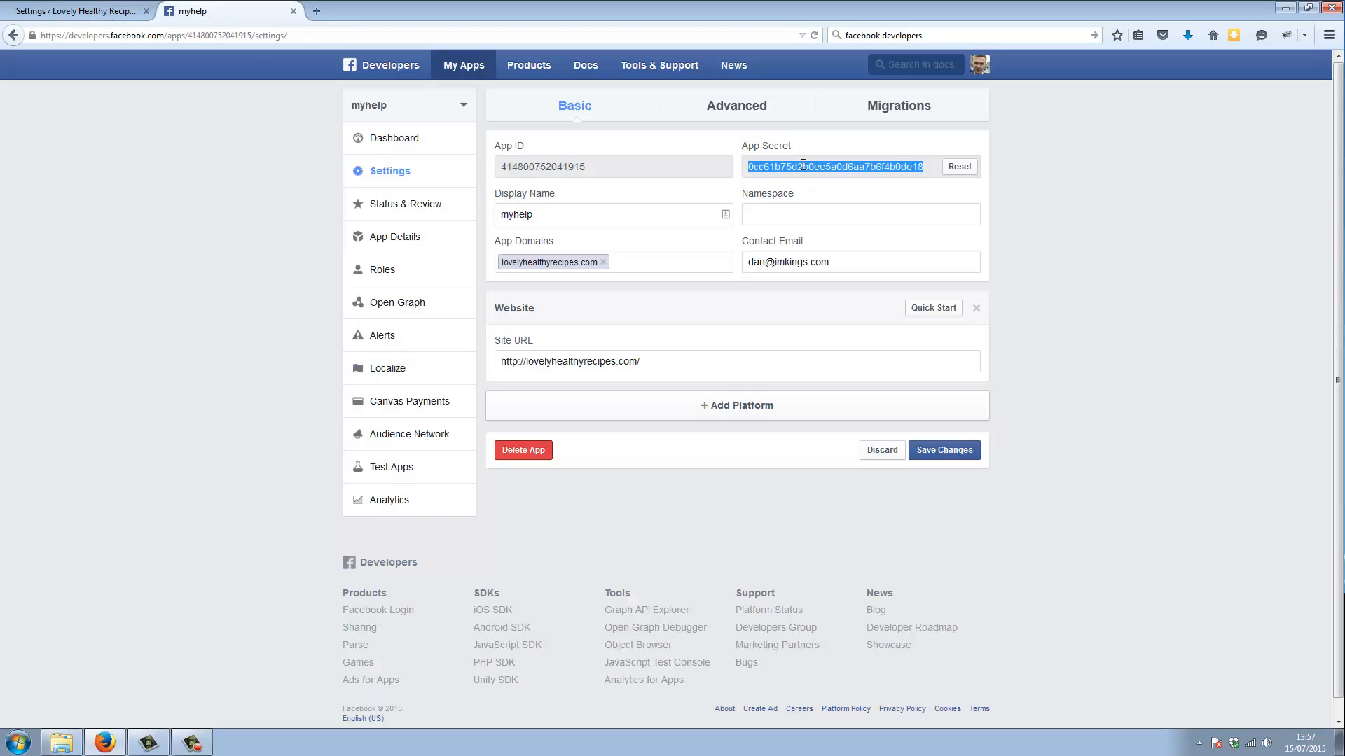
right_click(803, 164)
click(830, 172)
click(94, 14)
double_click(303, 266)
right_click(309, 266)
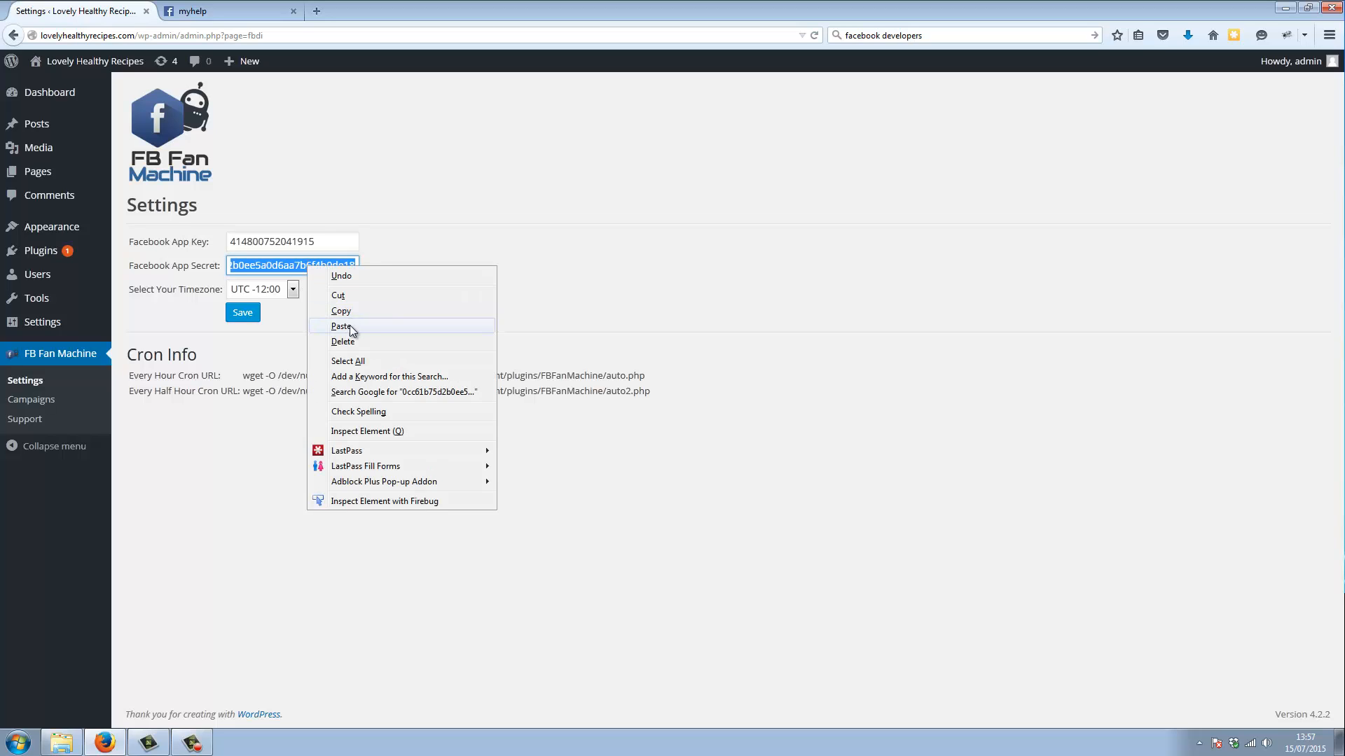
click(350, 326)
Set the plugin's timezone to UTC +1:00 and save the settings
click(292, 290)
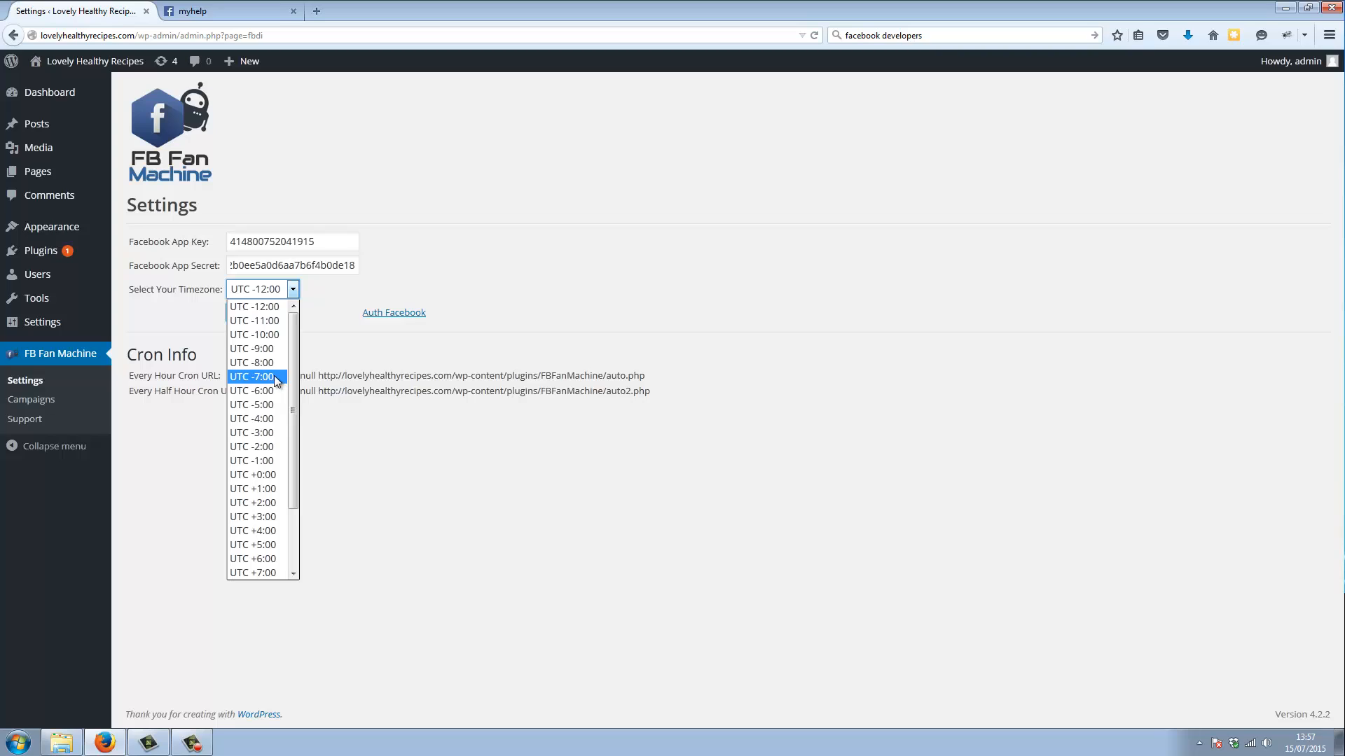
click(254, 489)
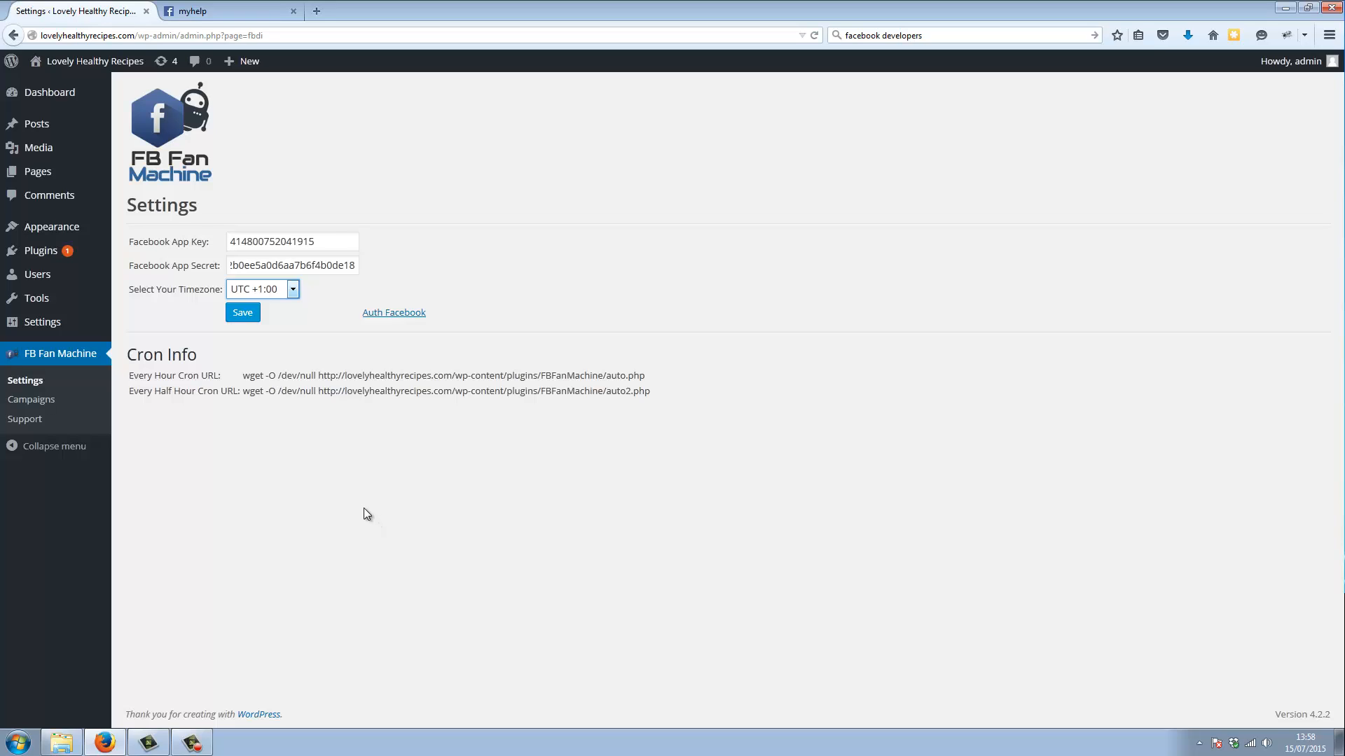
click(243, 312)
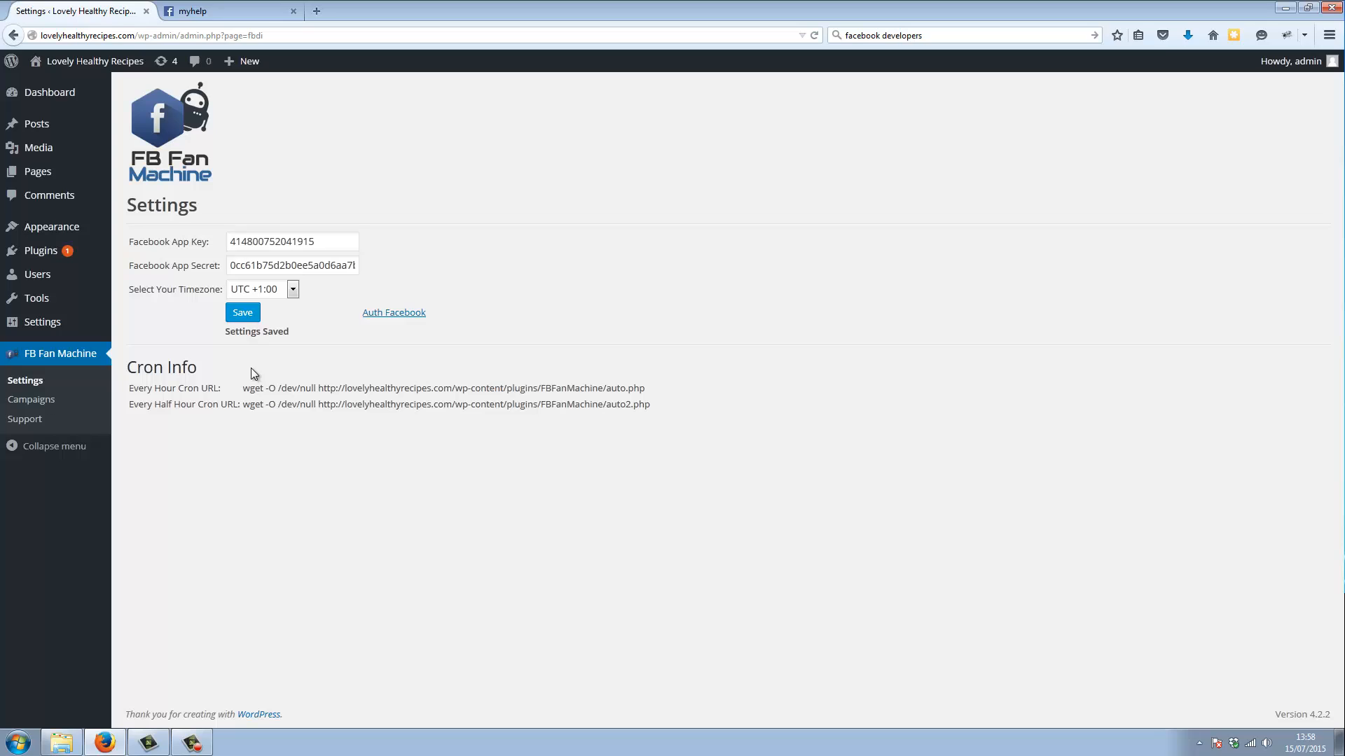
Start the plugin's Facebook authorization and allow myhelp to receive the public profile
click(395, 316)
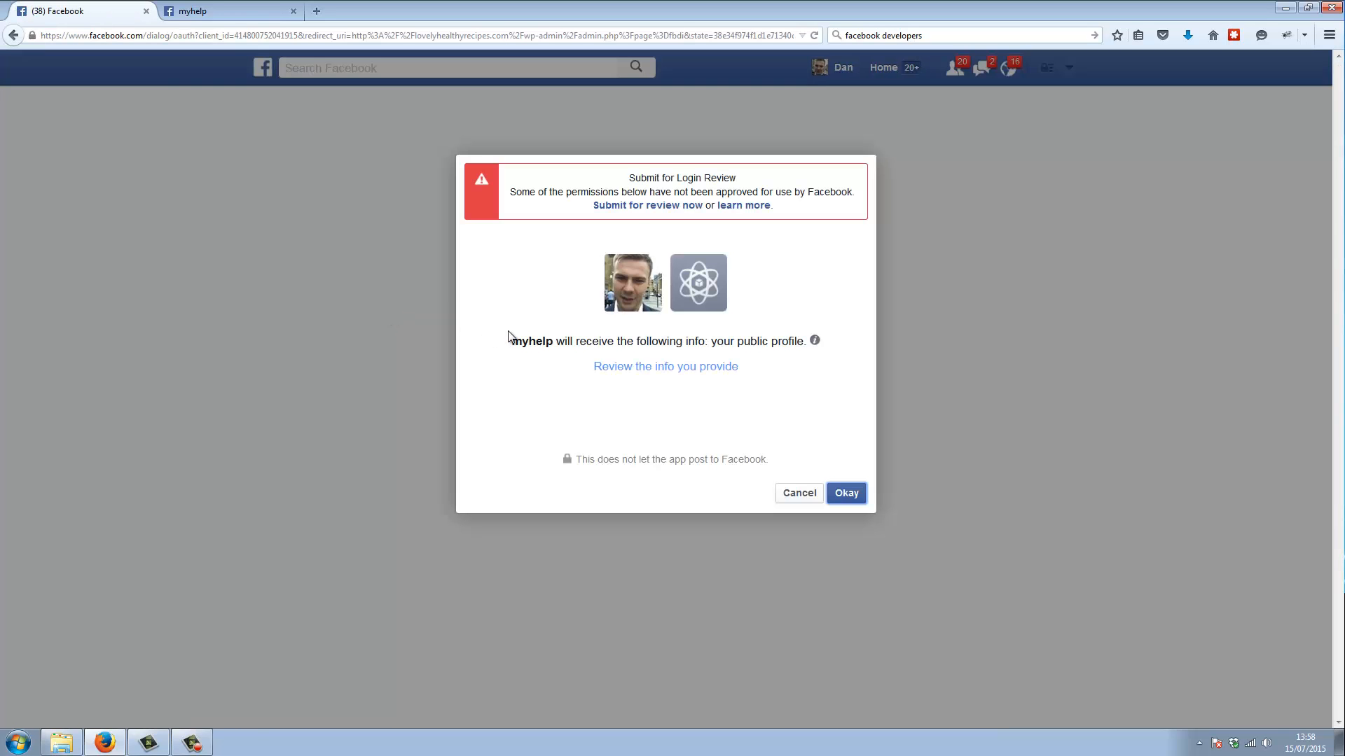
drag(521, 341, 686, 341)
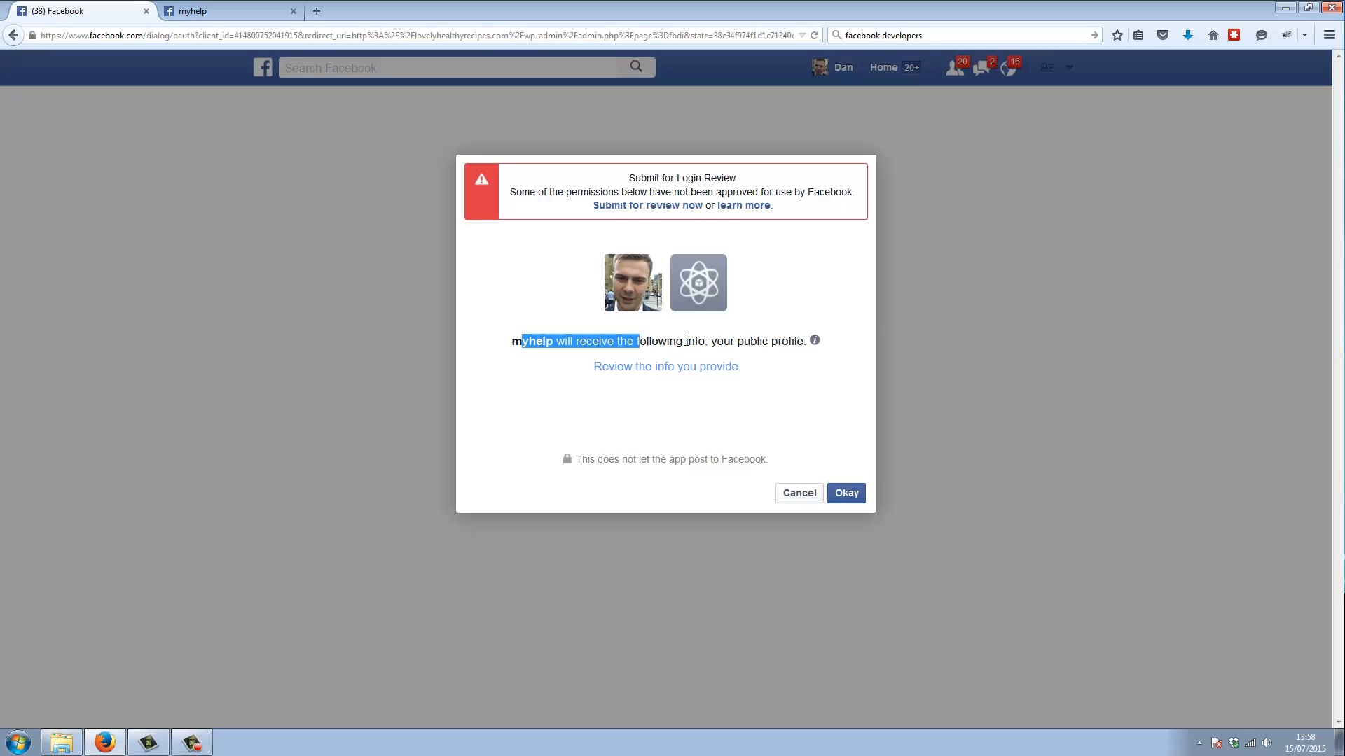
click(538, 343)
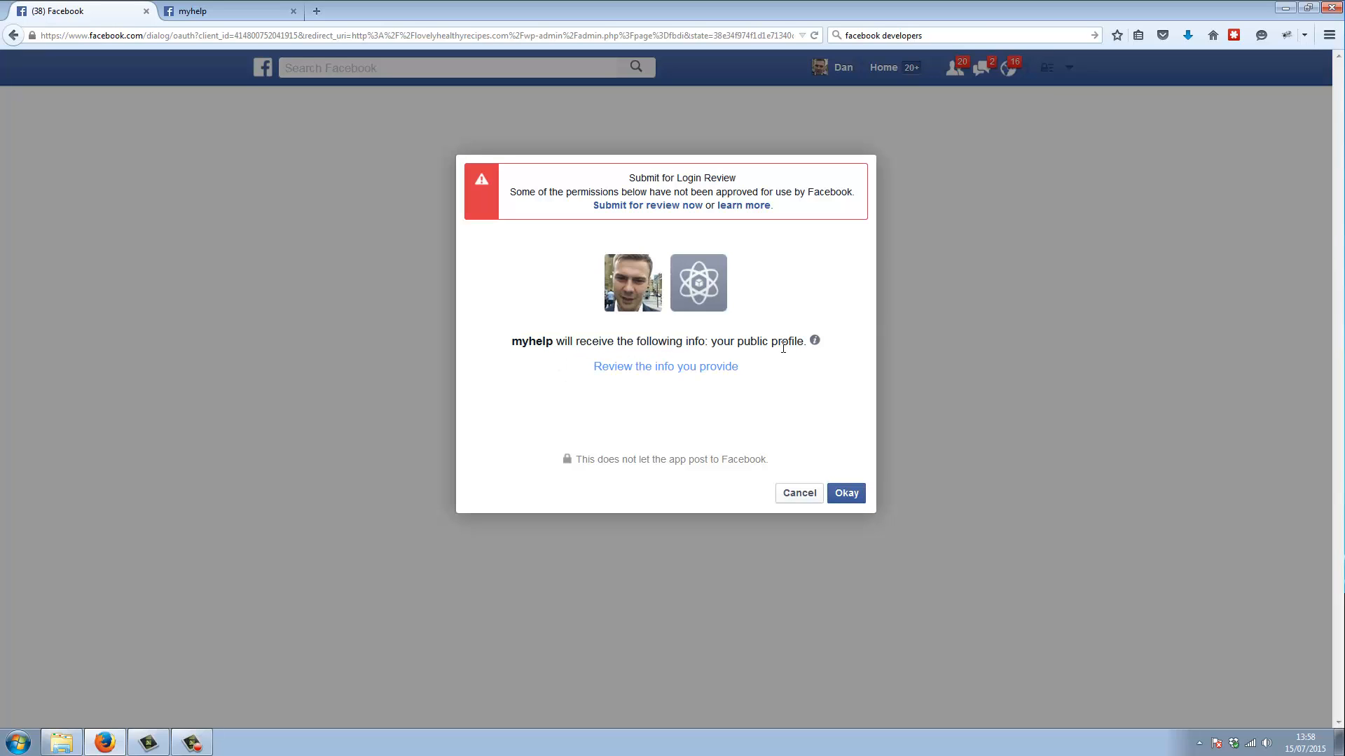
click(855, 497)
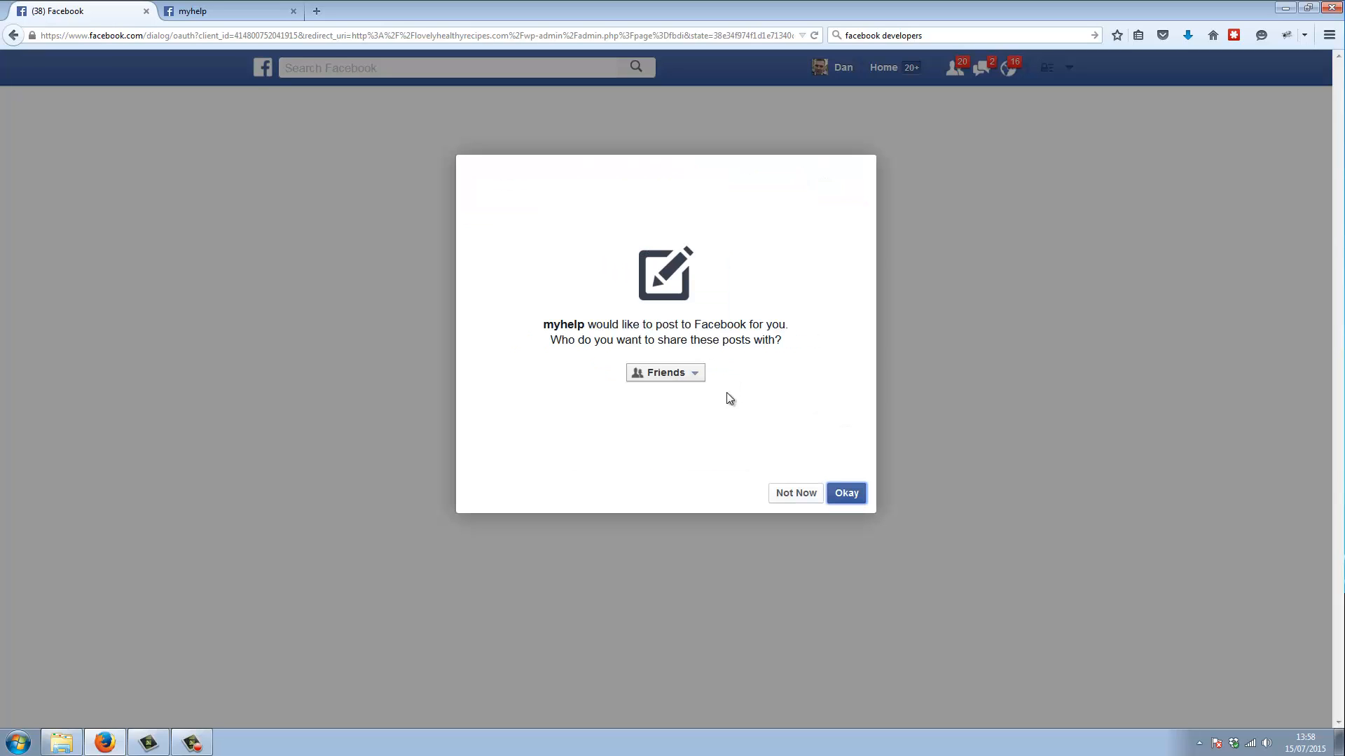
Let myhelp post to Facebook with the audience set to Public, and allow it to manage and publish as Pages
click(694, 375)
click(683, 394)
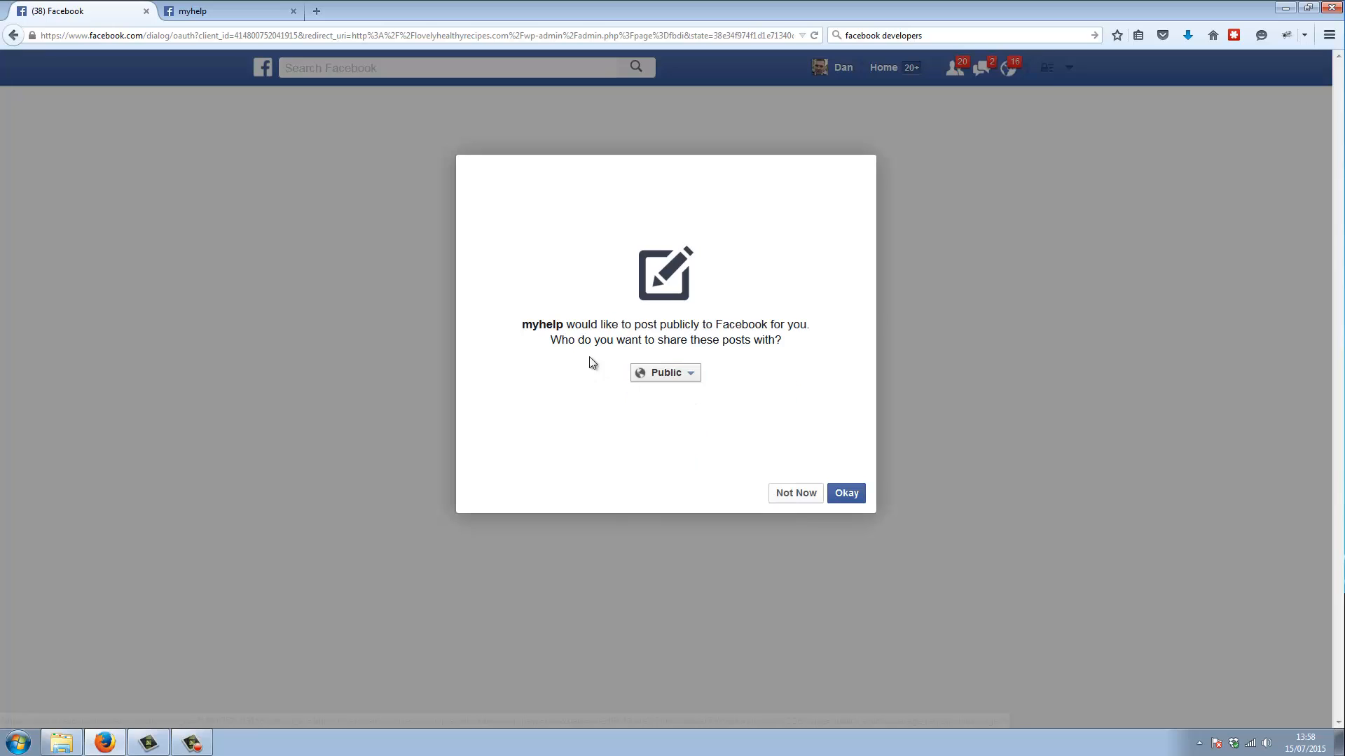
click(853, 498)
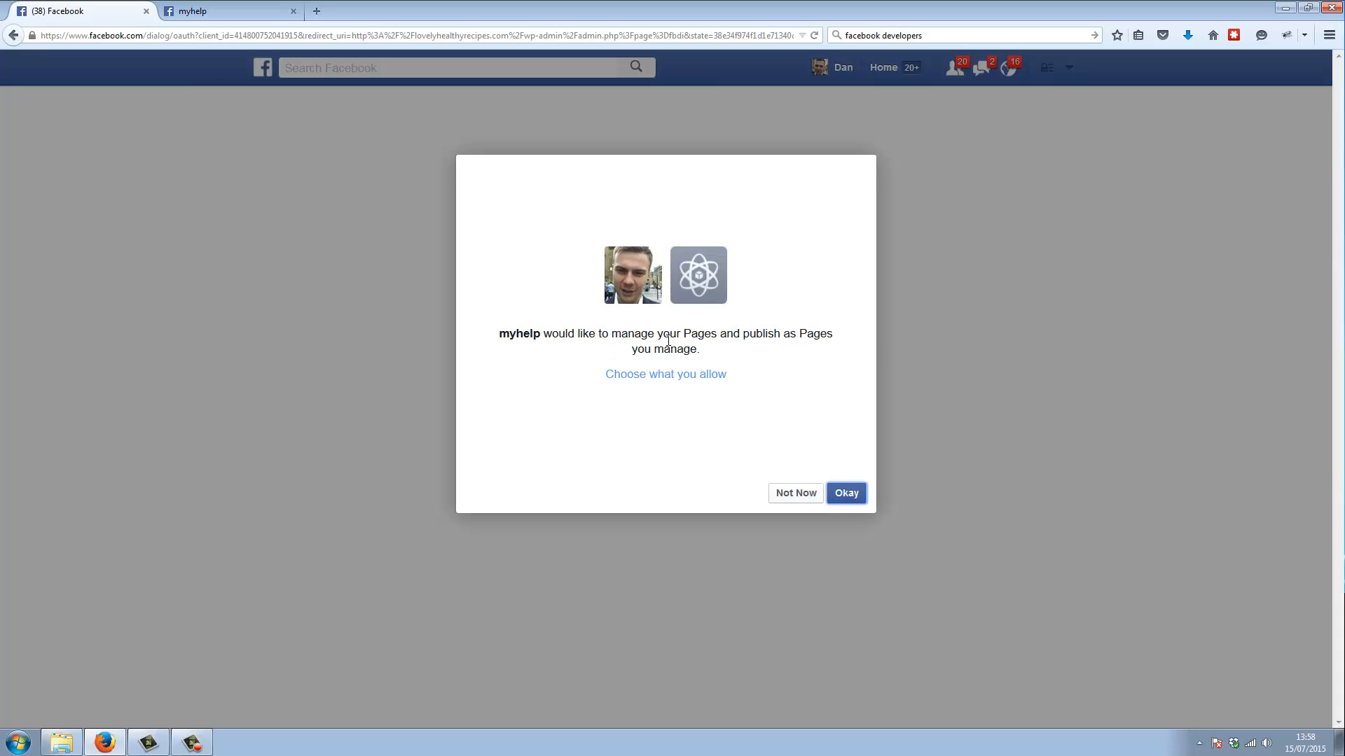
click(855, 493)
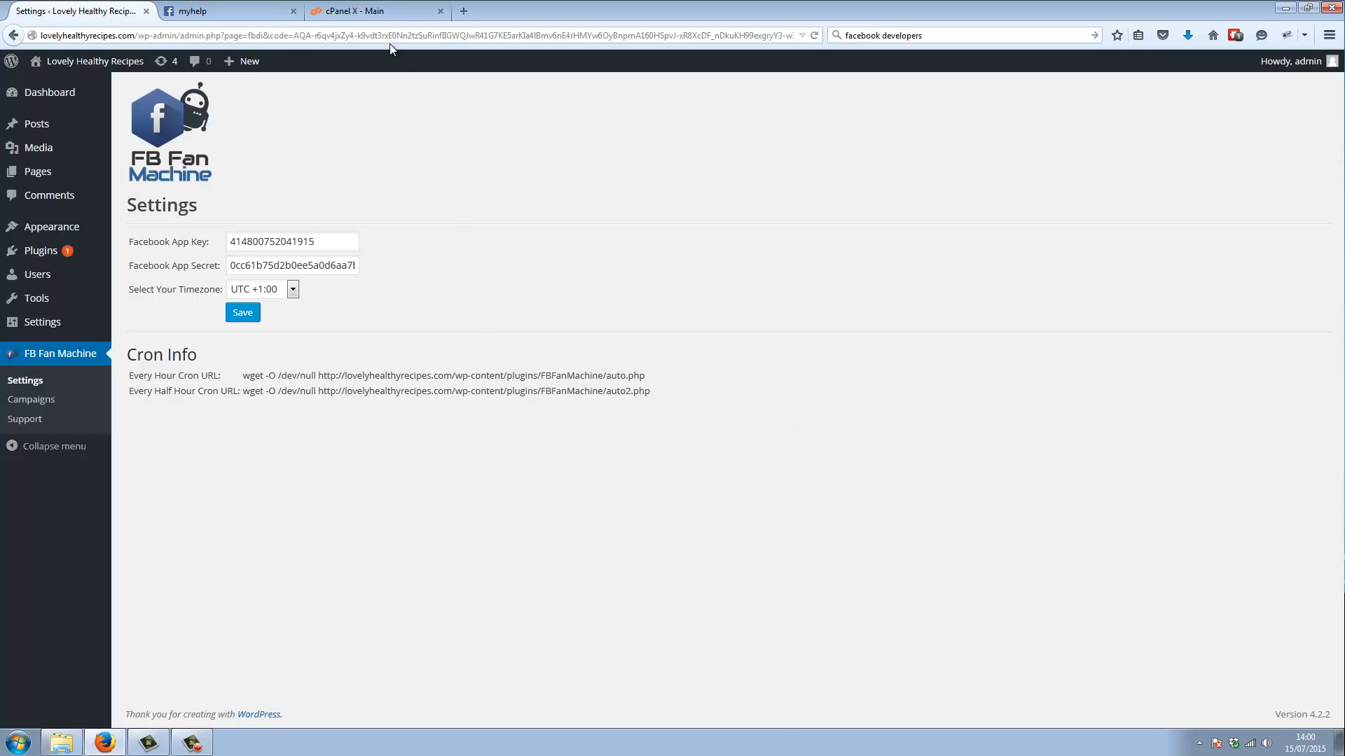
Switch to cPanel and open the Cron Jobs page from the Advanced section
click(357, 11)
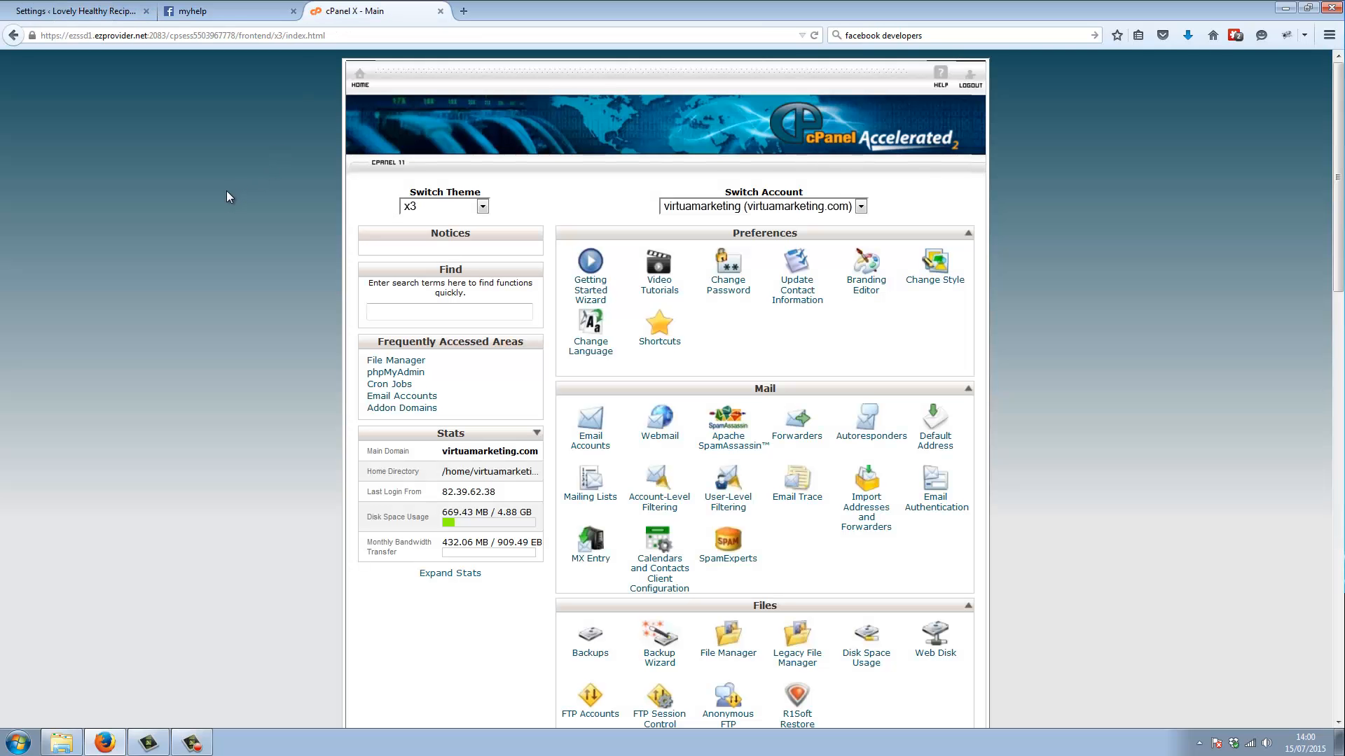
click(76, 10)
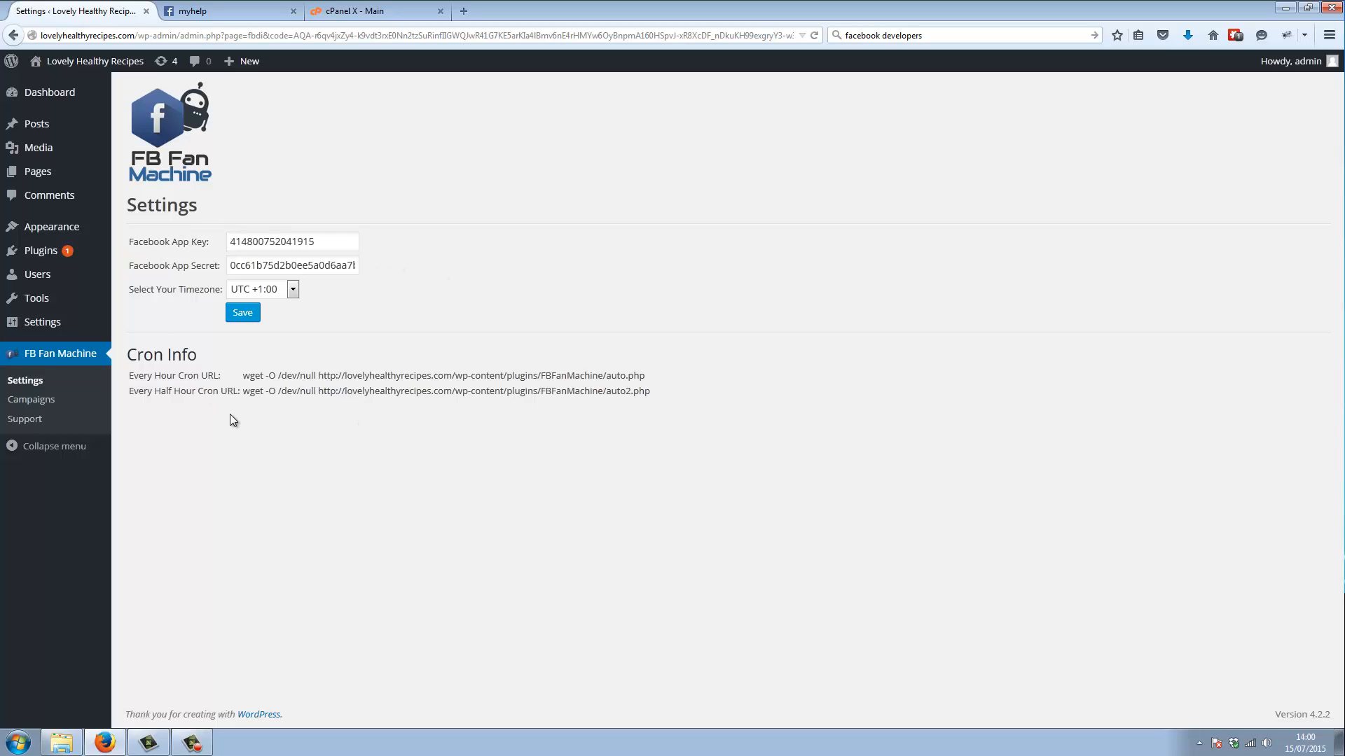
click(378, 11)
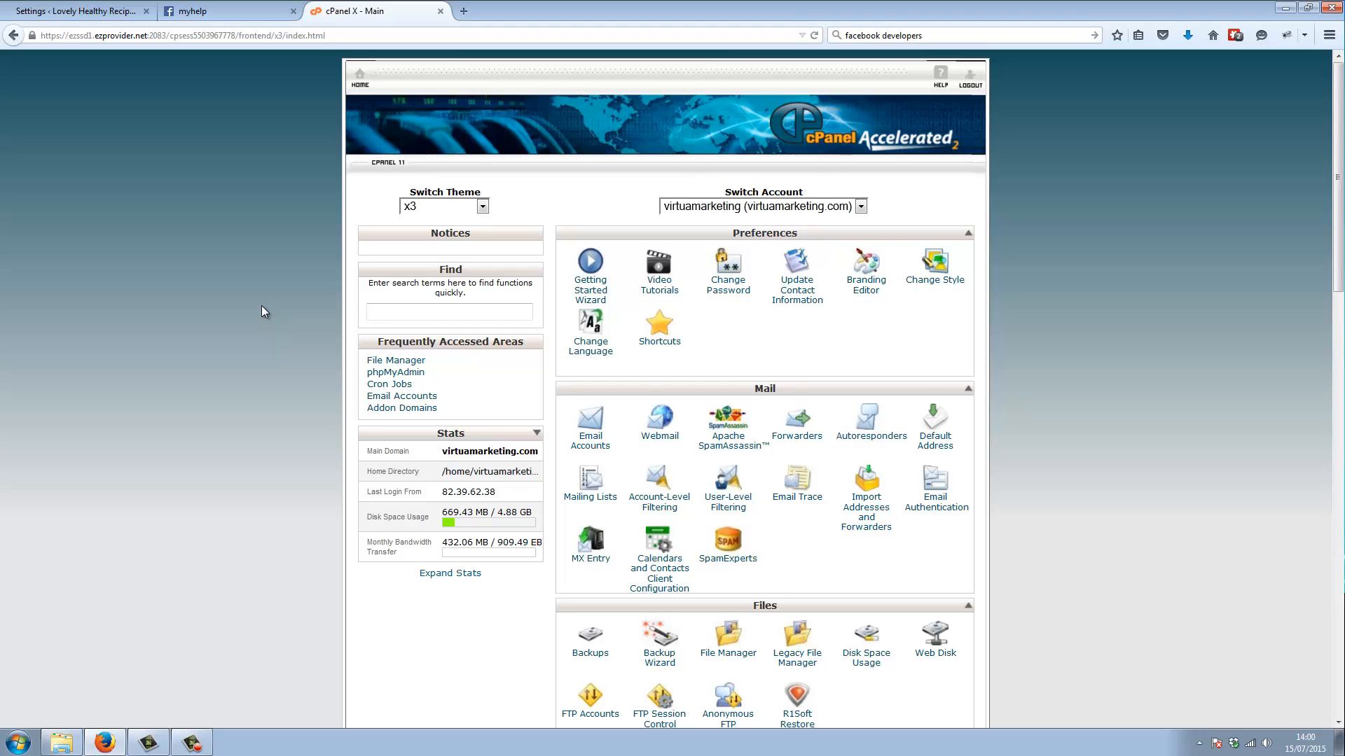
scroll(262, 305, down, 10)
scroll(261, 303, down, 4)
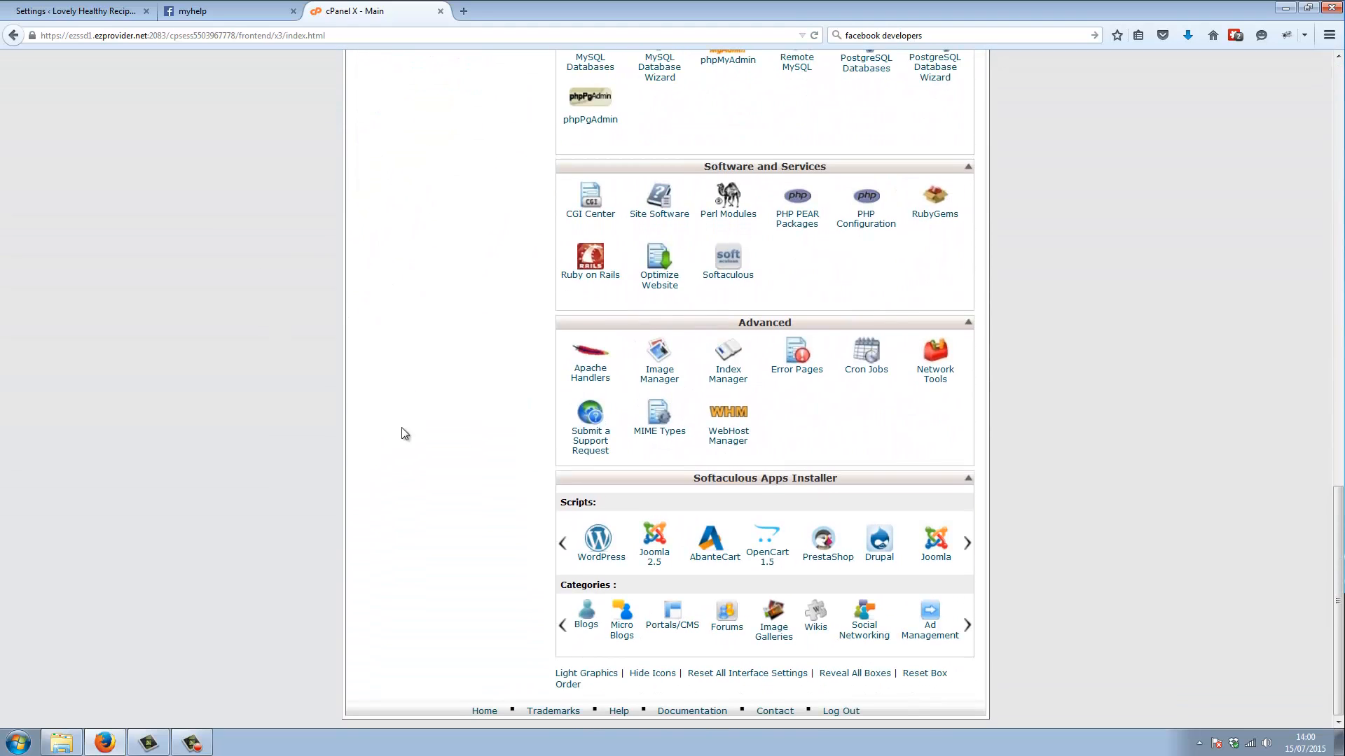
click(872, 357)
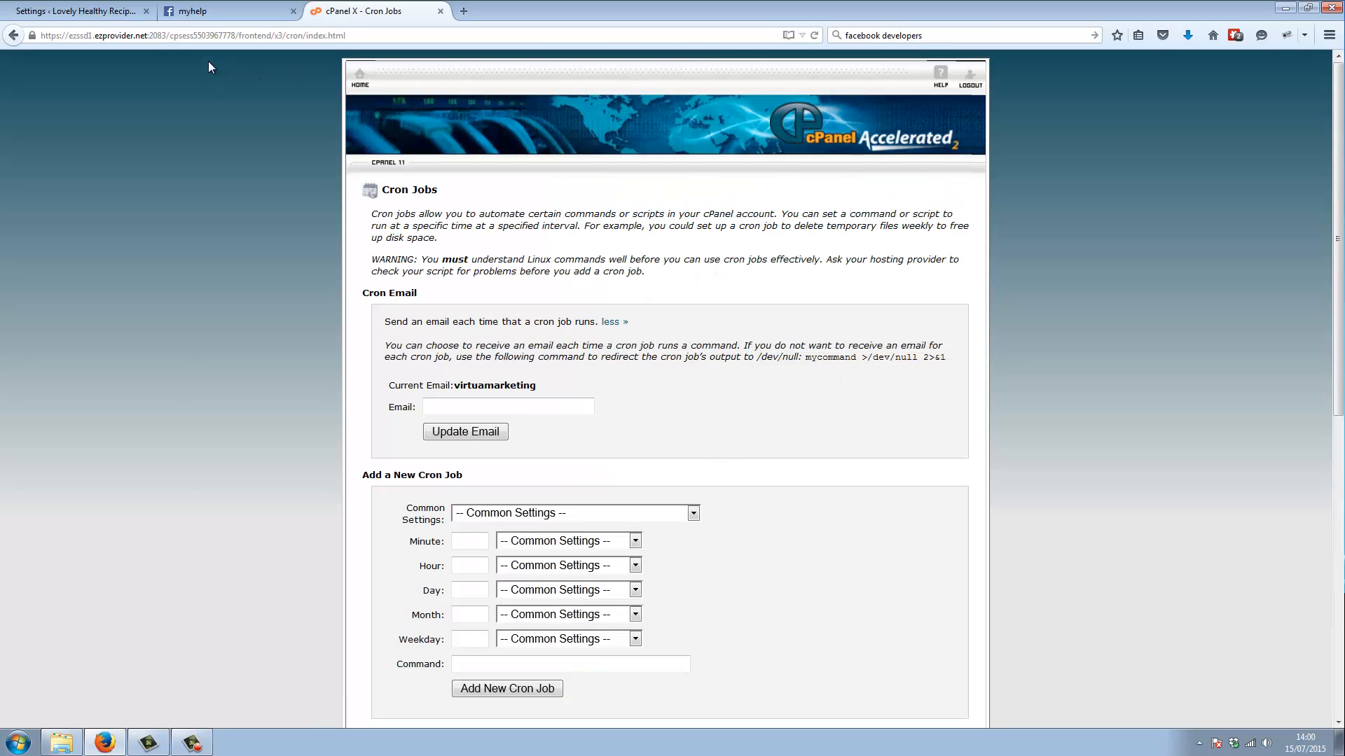
Check the plugin's hourly cron entry and set the new cPanel cron job's schedule to Once Per Hour (0 * * * *)
scroll(377, 419, down, 3)
click(77, 10)
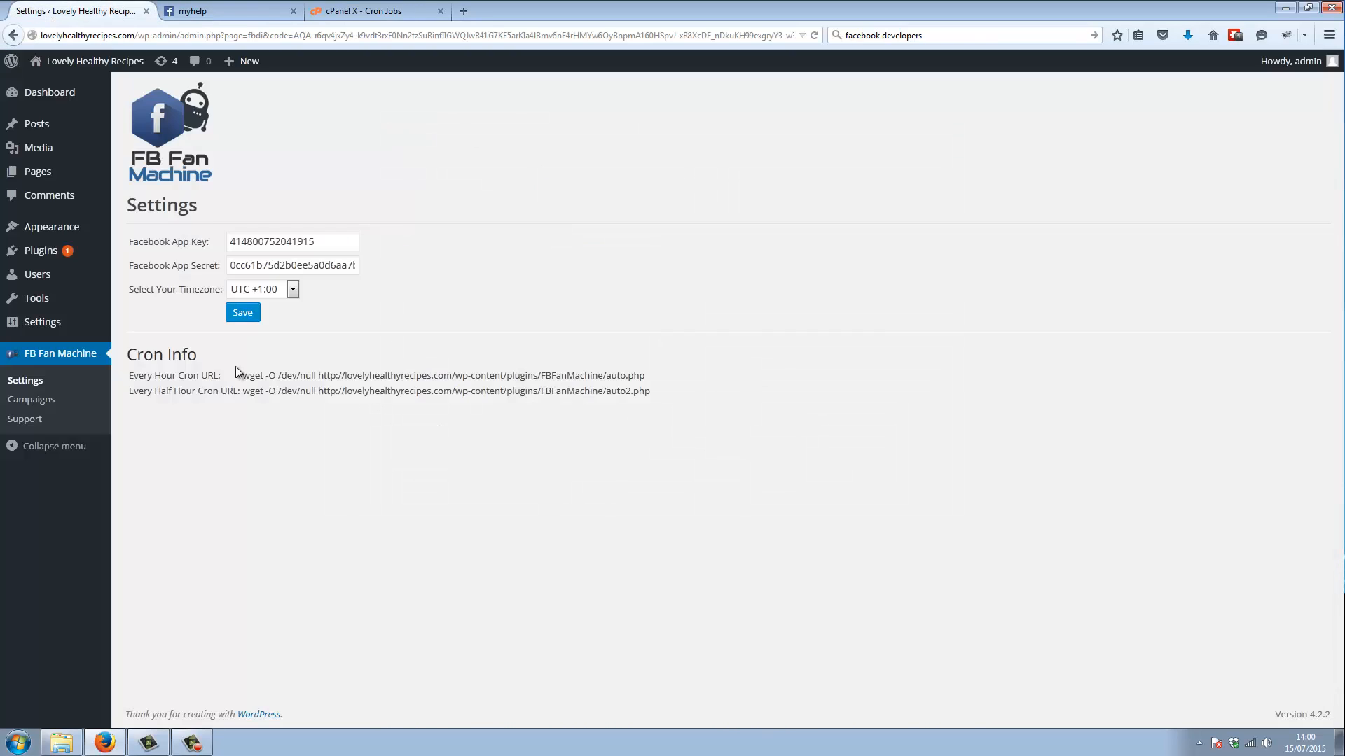
drag(134, 376, 192, 375)
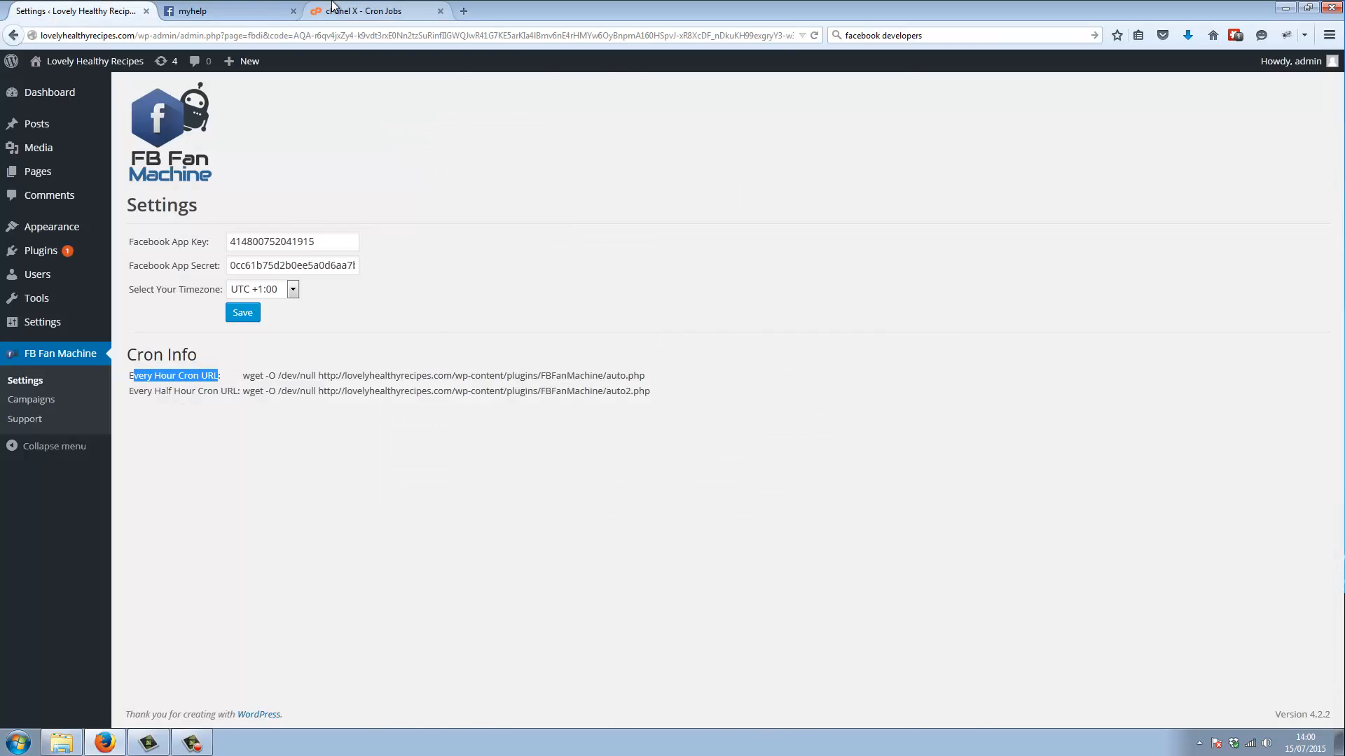
click(378, 11)
click(511, 319)
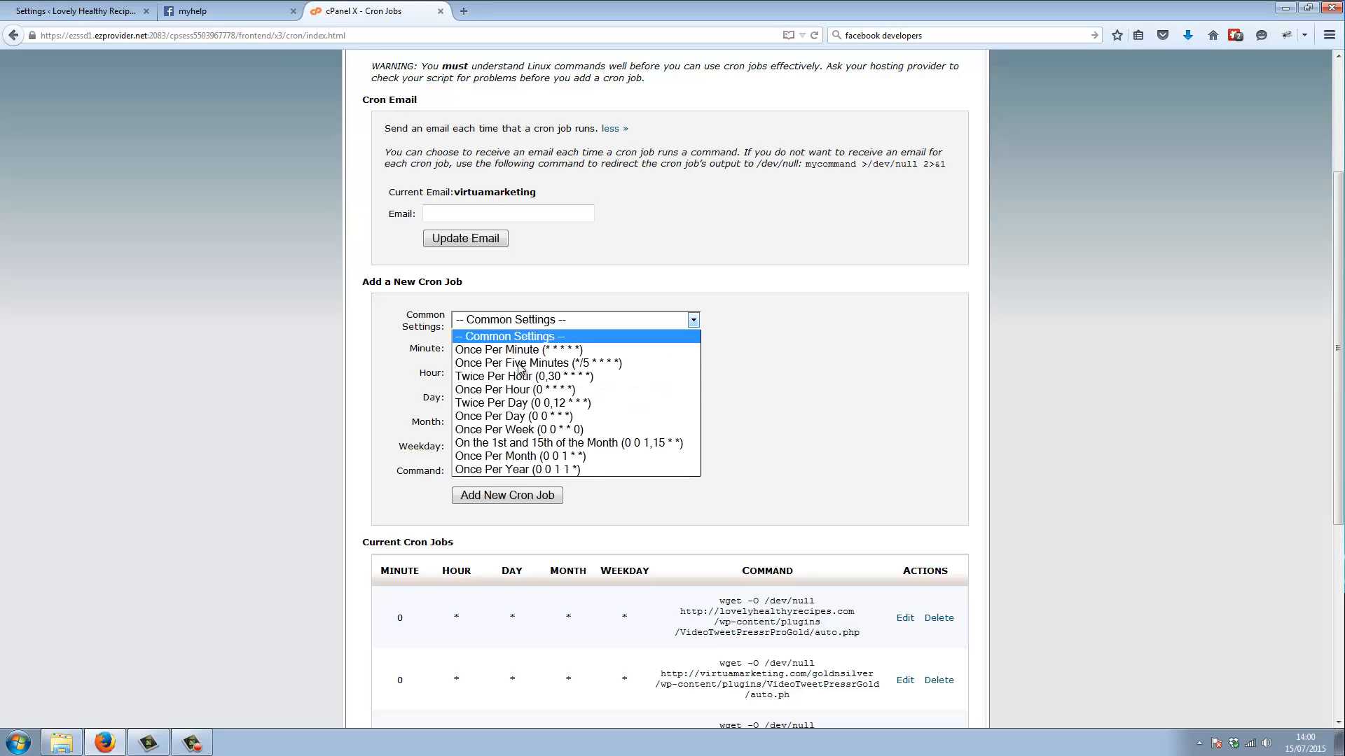
click(519, 389)
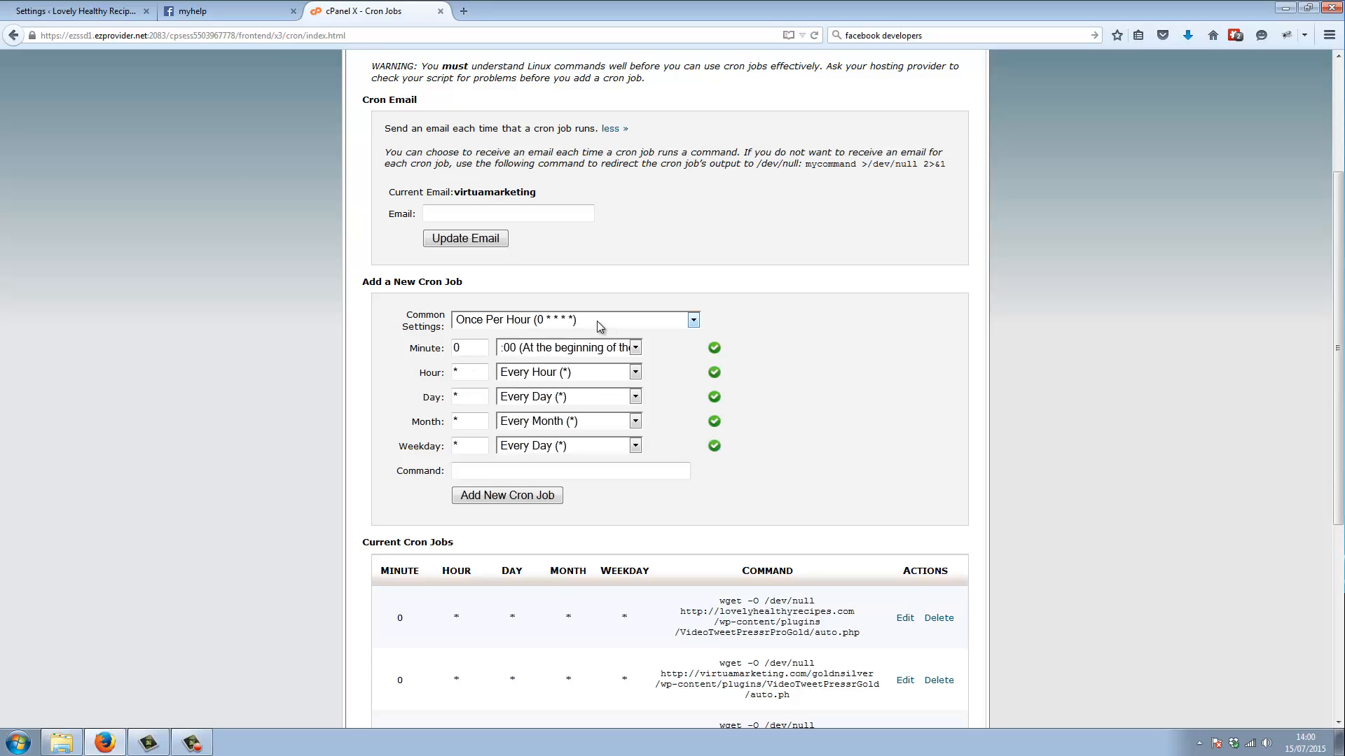
Switch to the FB Fan Machine settings and copy the full Every Hour cron command ending in auto.php
click(78, 10)
drag(658, 378, 319, 378)
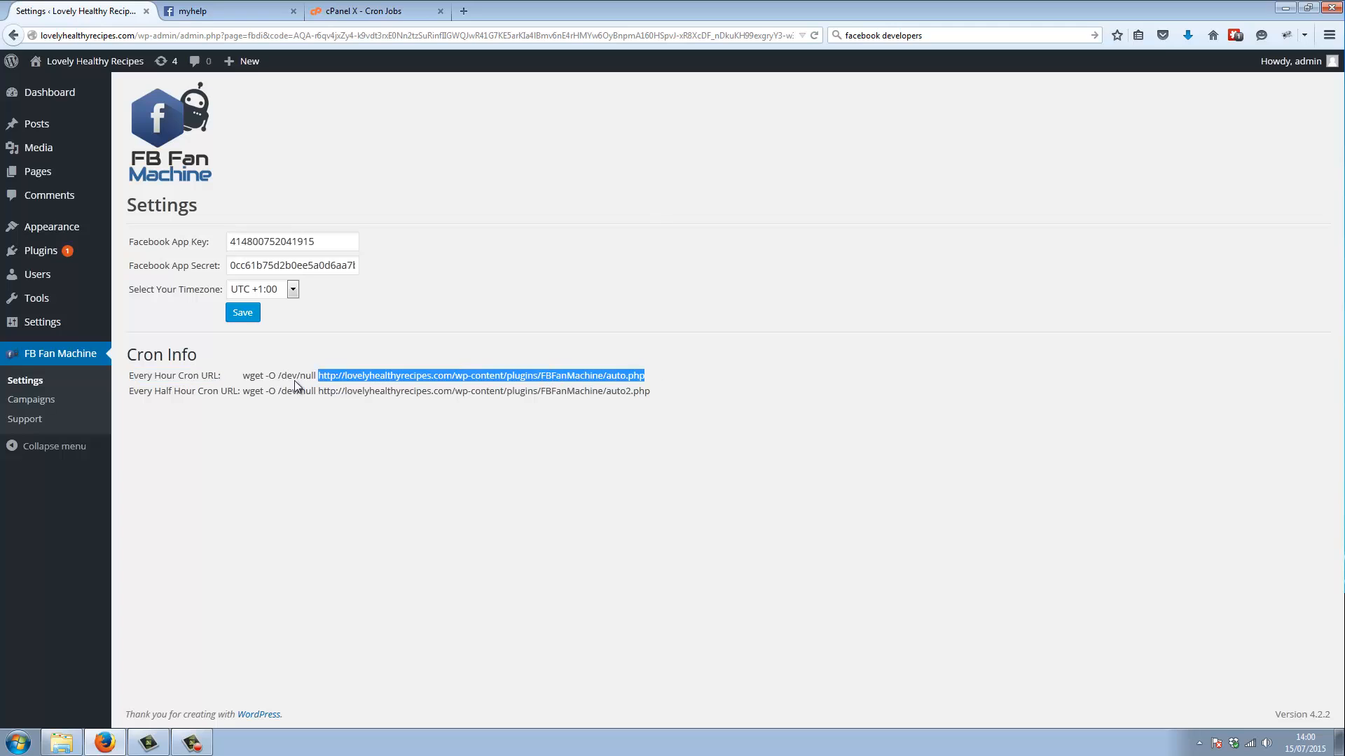
right_click(286, 375)
click(330, 385)
Paste the copied hourly command into the new cPanel cron job and add the job
click(352, 8)
click(525, 471)
right_click(510, 471)
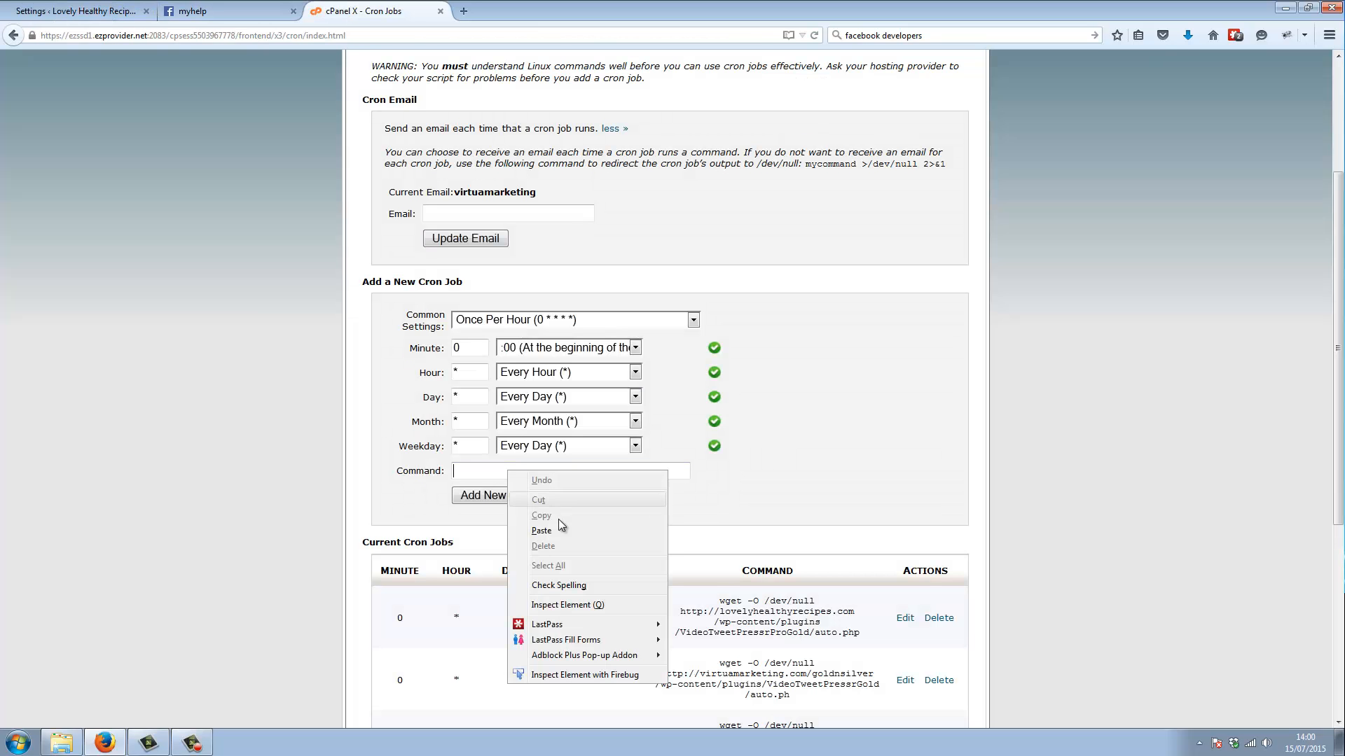
click(541, 531)
click(510, 493)
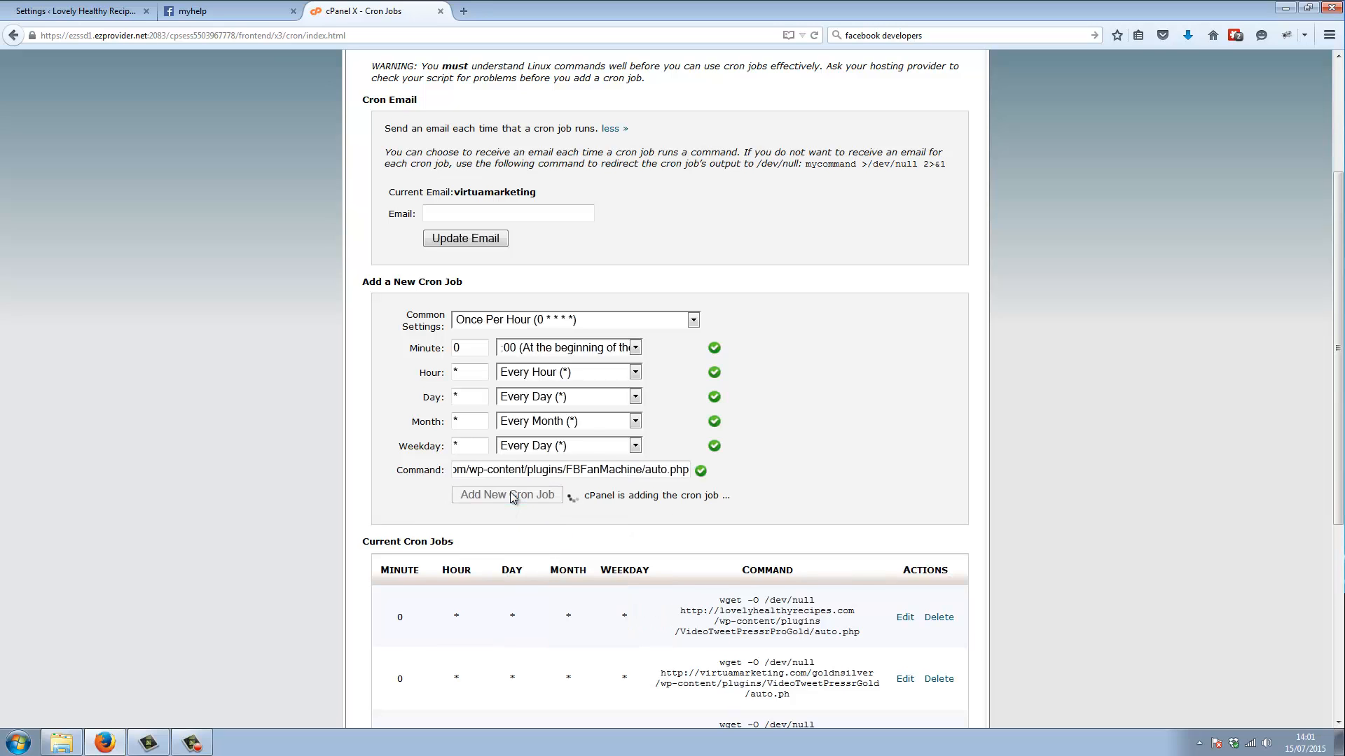
Return to the FB Fan Machine settings and copy the Every Half Hour cron command ending in auto2.php
click(65, 6)
click(357, 449)
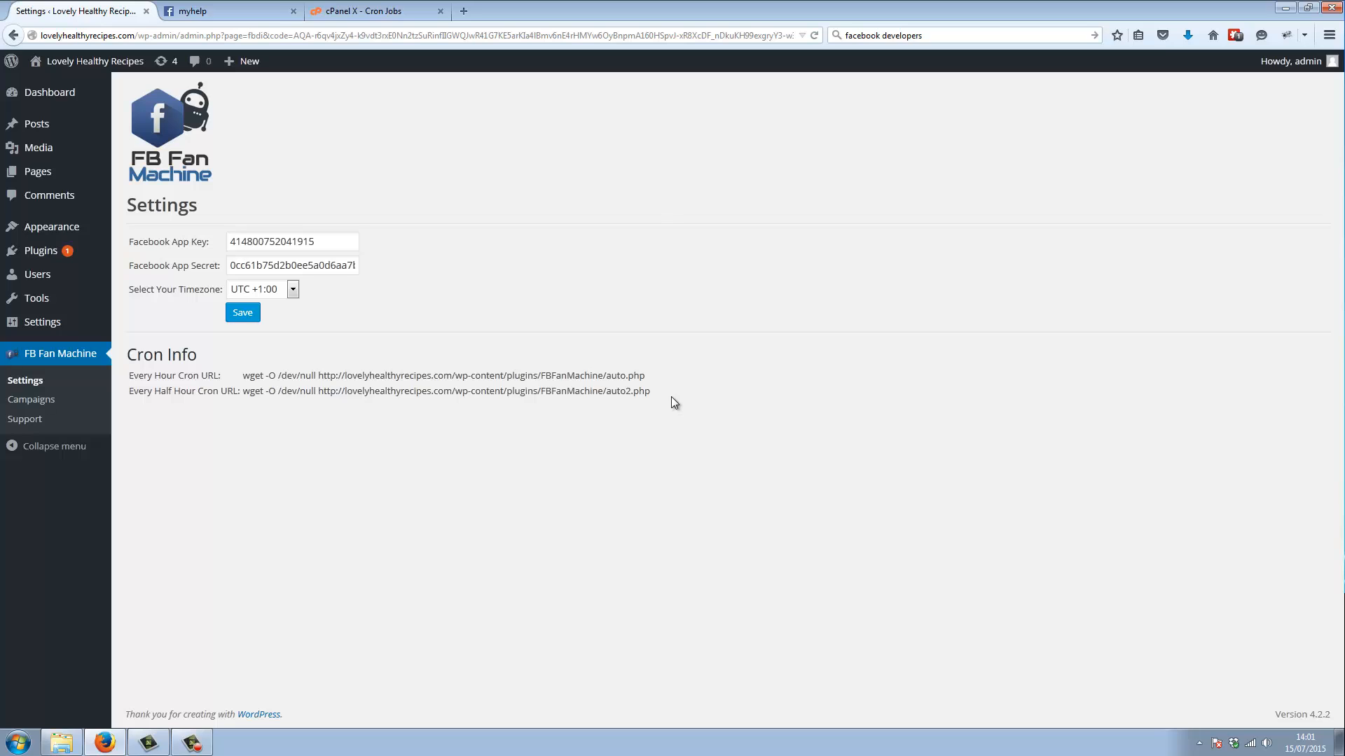
drag(671, 397, 242, 394)
right_click(582, 394)
click(618, 407)
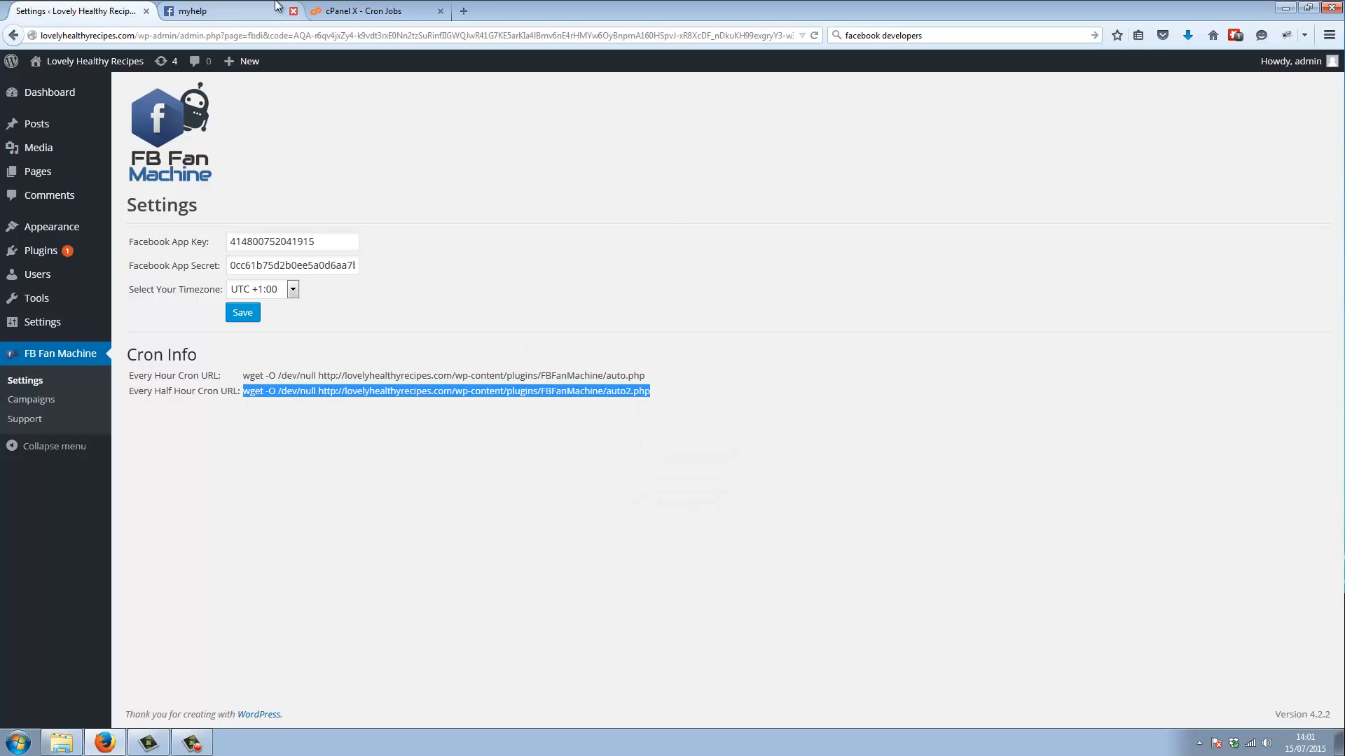
Set the new cPanel cron job to Twice Per Hour (0,30 * * * *) and paste the copied command into it
click(210, 10)
click(368, 10)
click(526, 319)
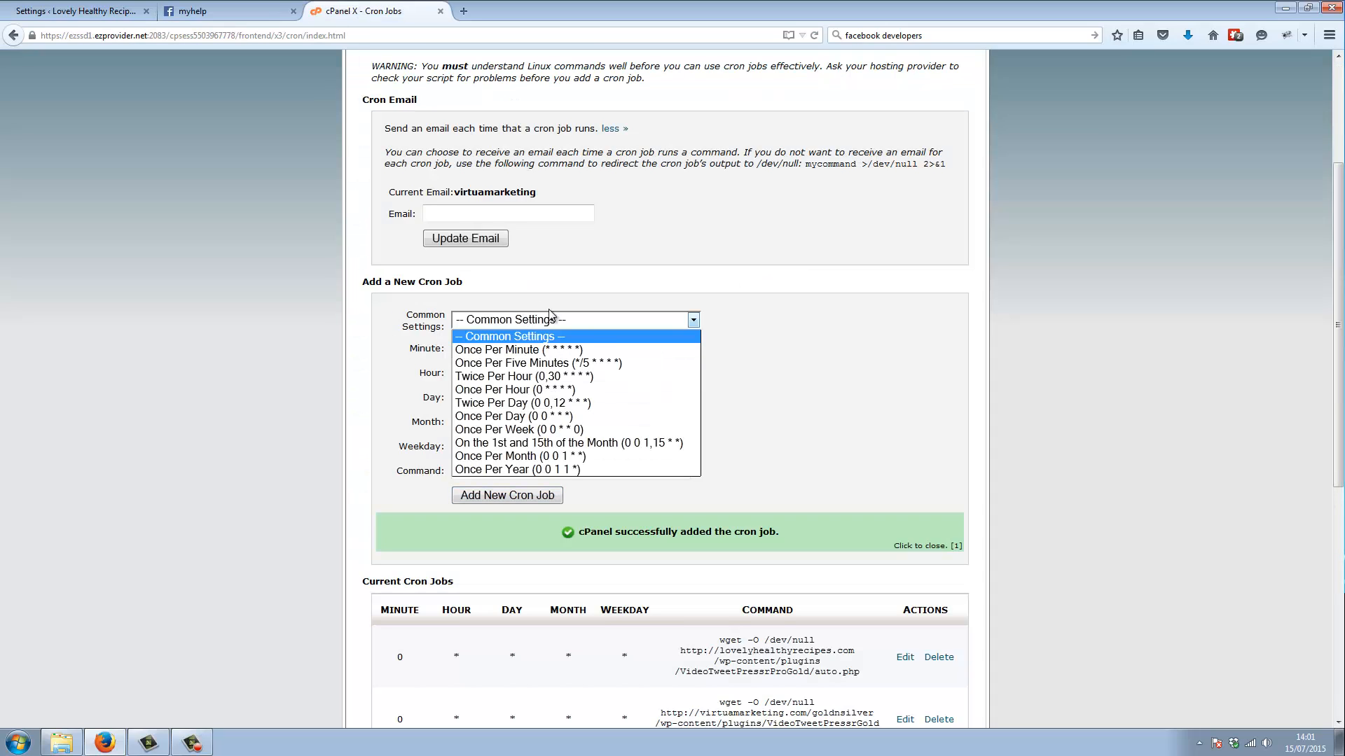
click(554, 377)
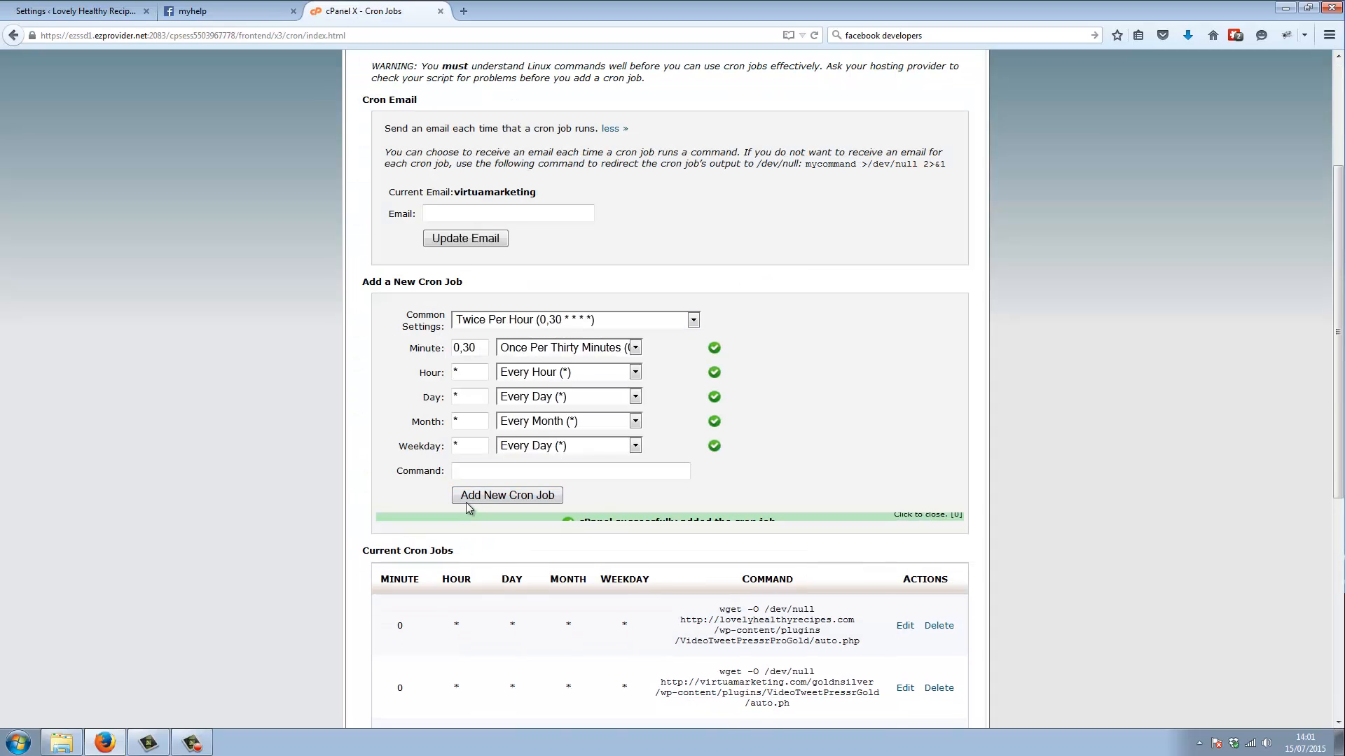
click(461, 471)
right_click(459, 471)
click(521, 535)
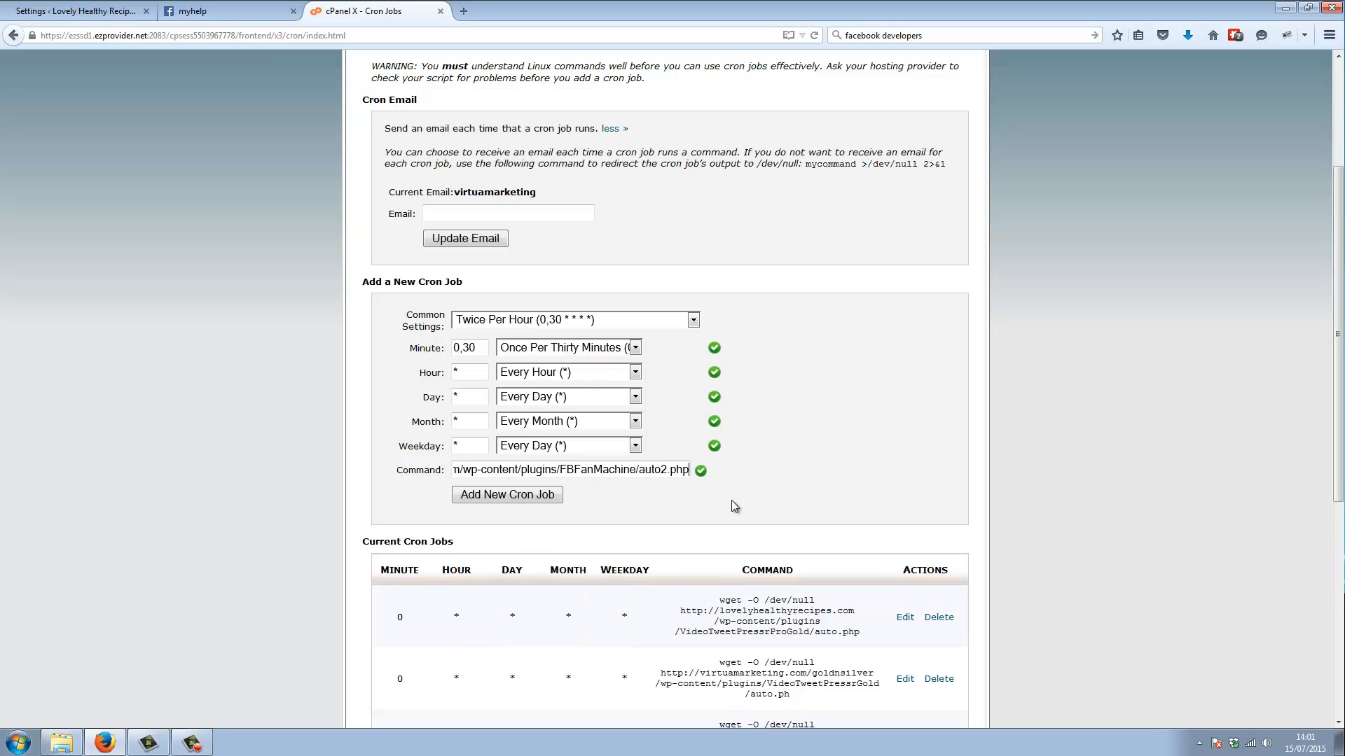
Recheck the plugin's half-hour cron entry, reselect Twice Per Hour (0,30 * * * *) in cPanel and add the cron job
click(67, 10)
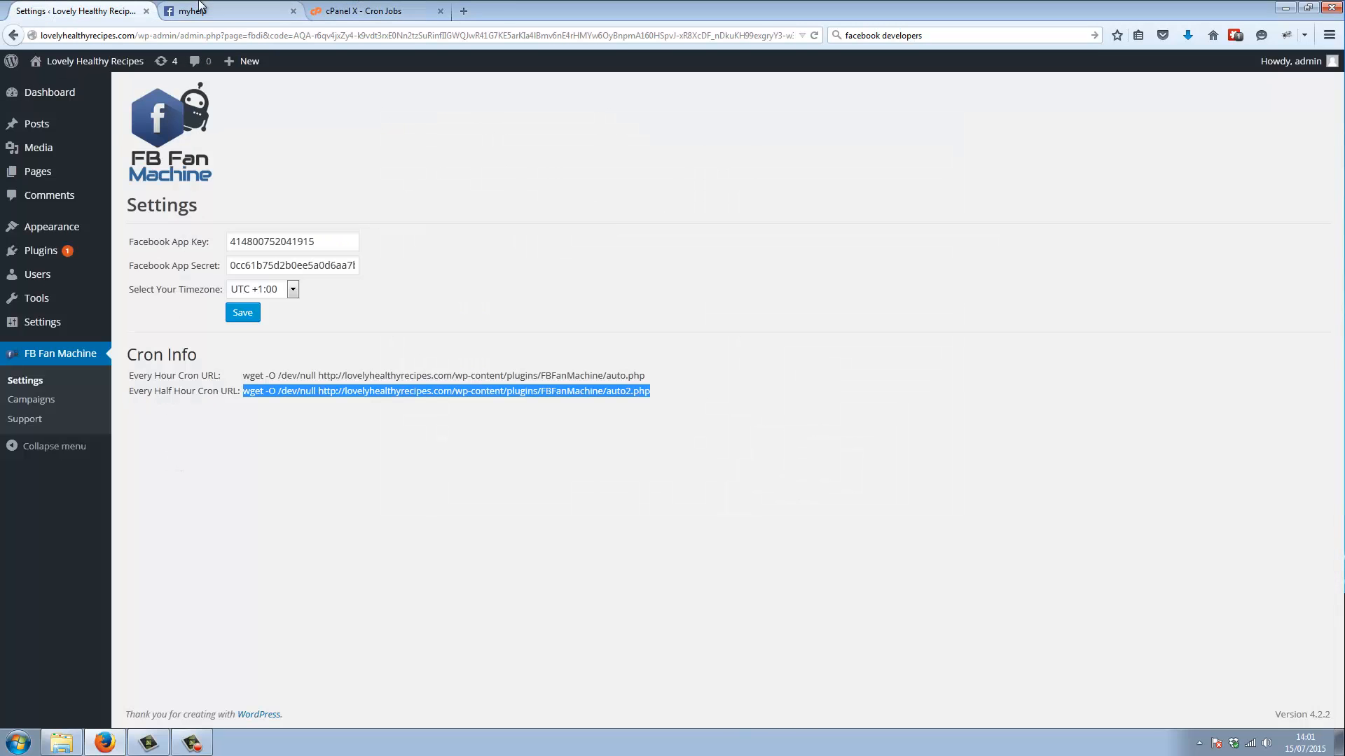
click(232, 10)
click(364, 10)
click(590, 323)
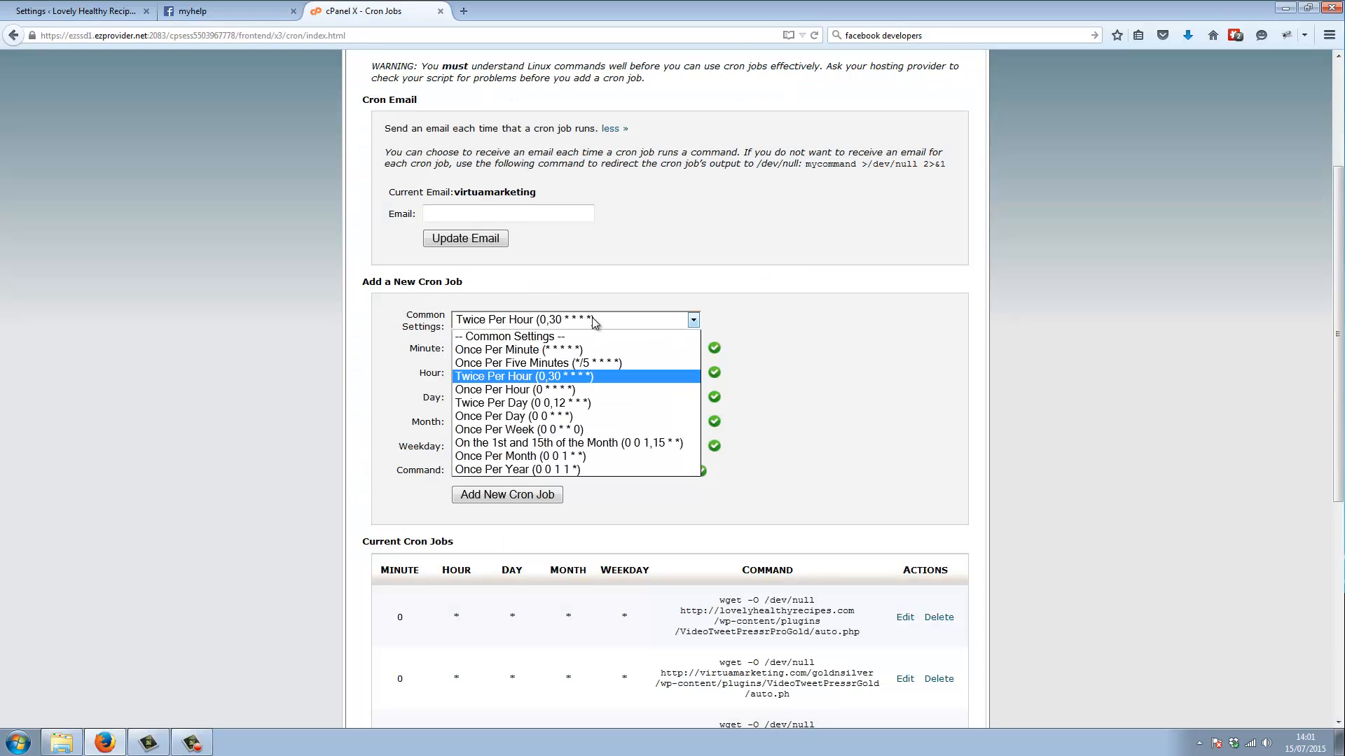
click(543, 380)
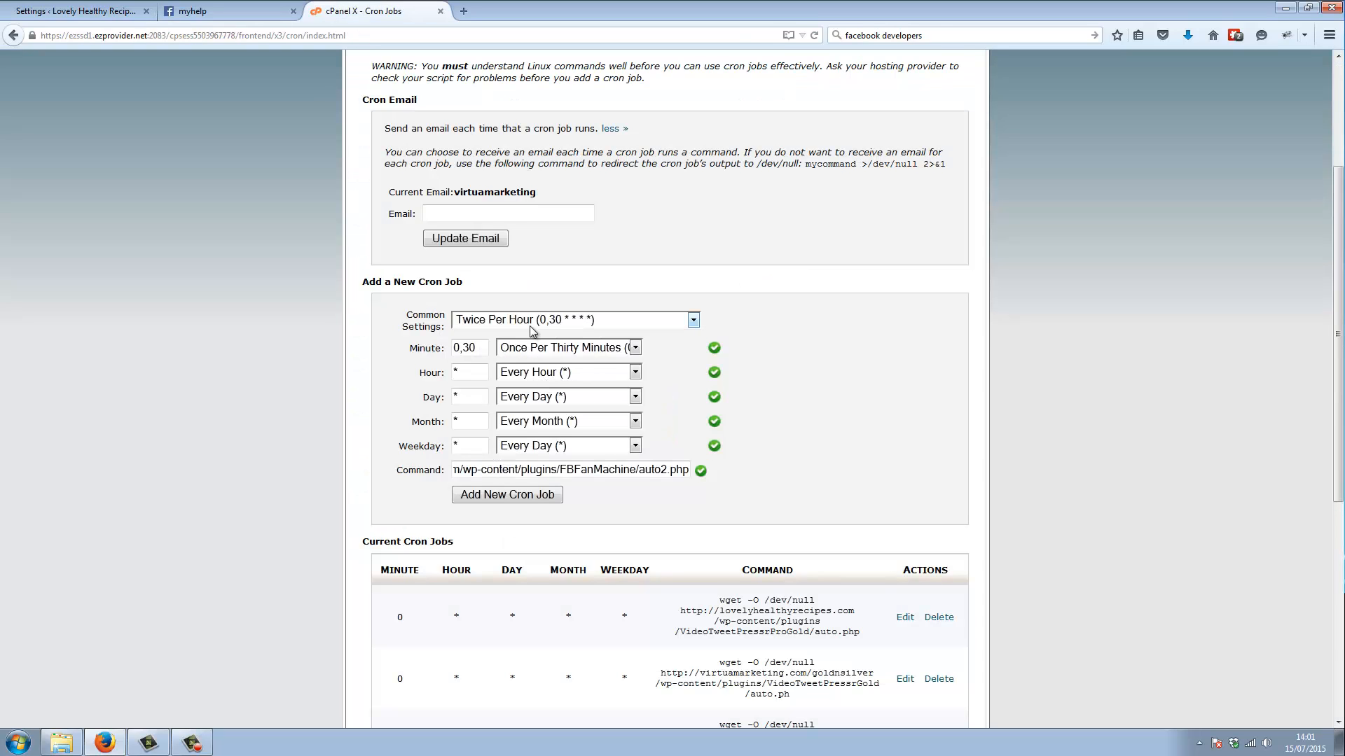
click(527, 498)
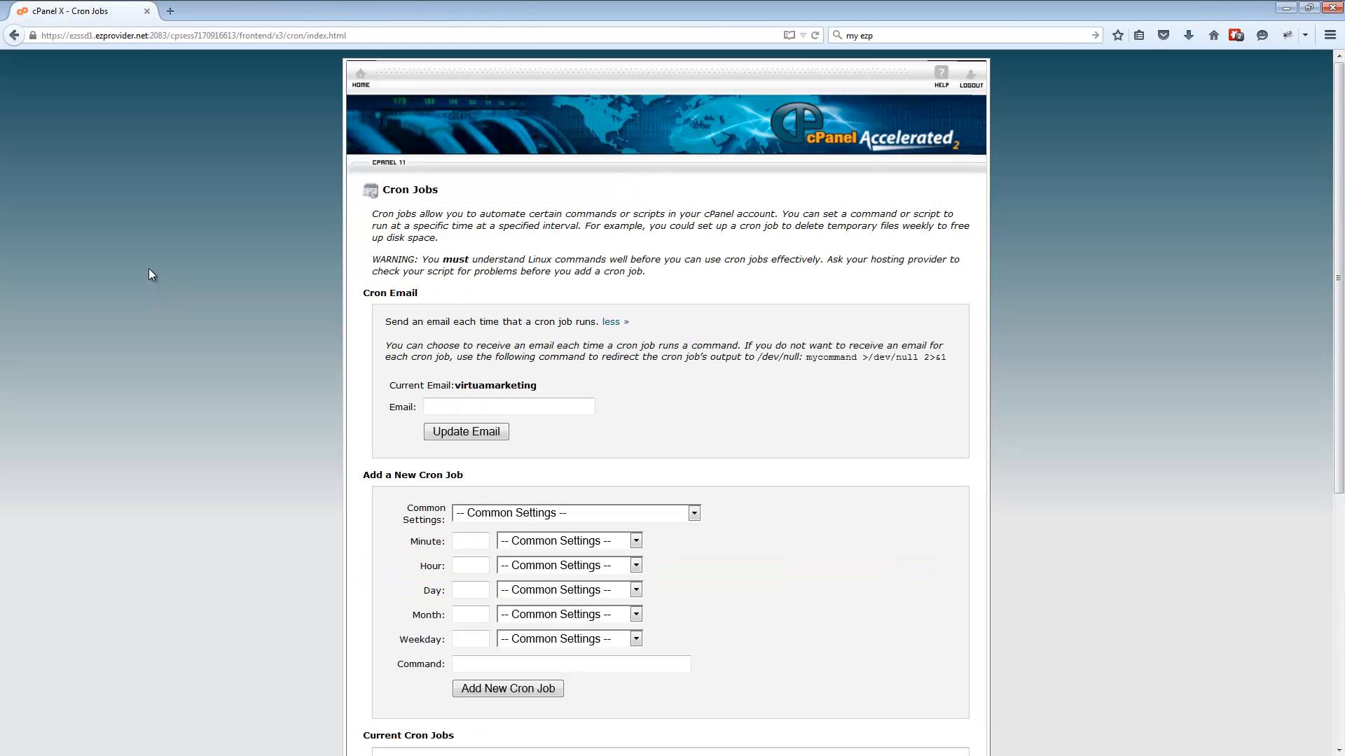
Review the Current Cron Jobs list and the command field for new cron jobs in cPanel
scroll(138, 283, down, 5)
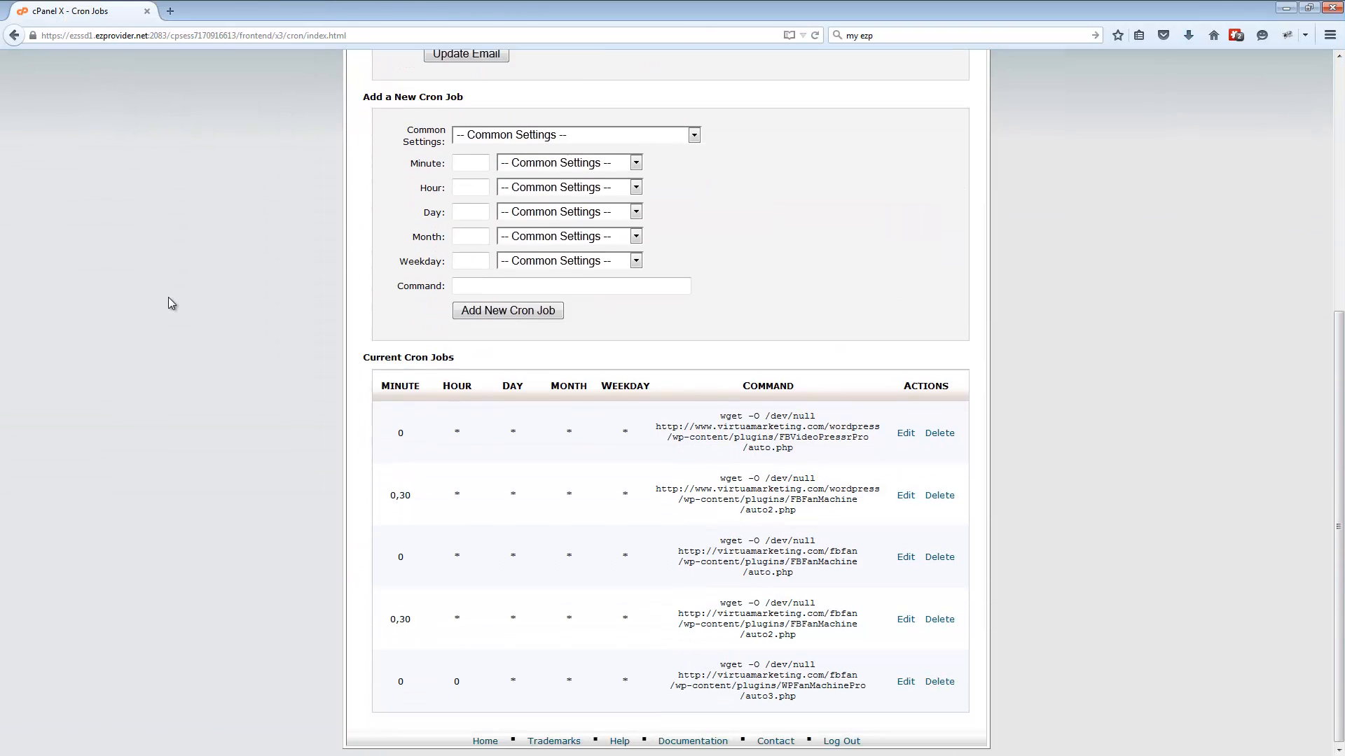
scroll(168, 297, up, 5)
scroll(168, 340, up, 1)
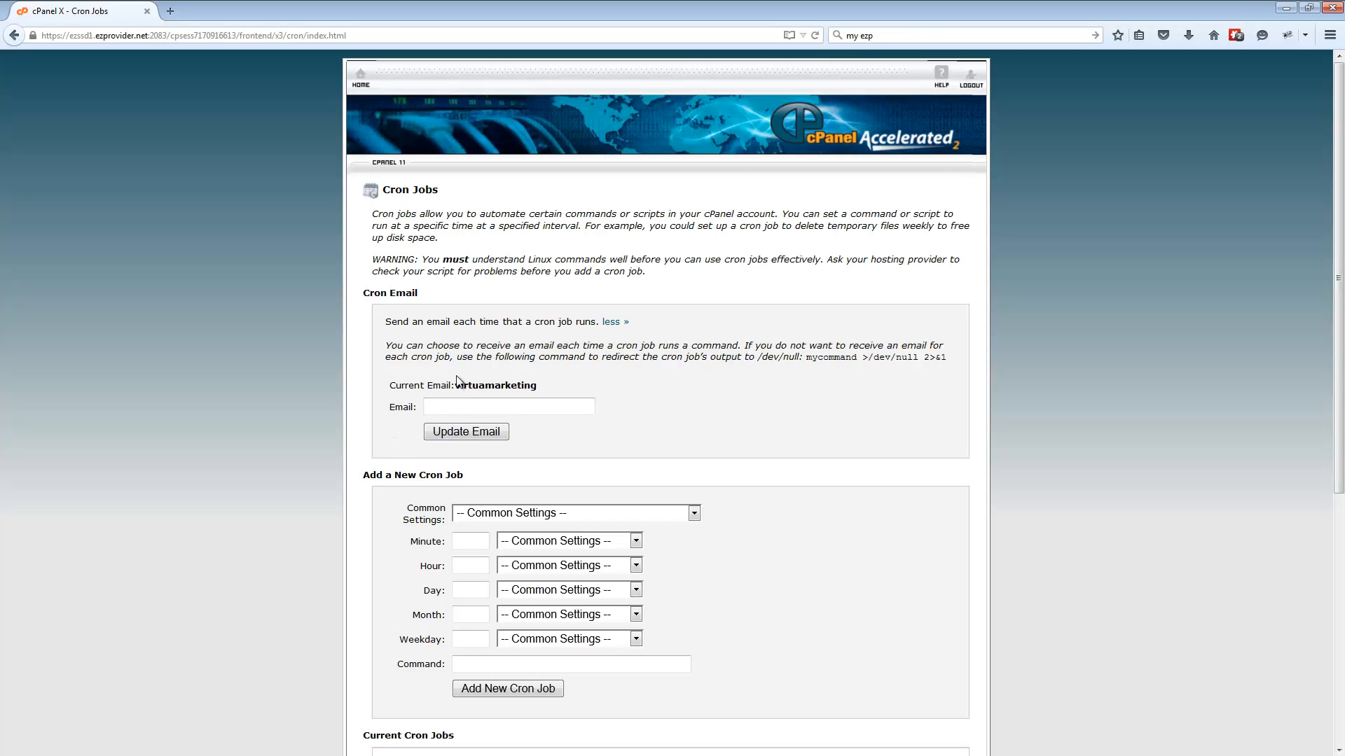
scroll(549, 414, down, 2)
scroll(456, 371, up, 2)
click(503, 663)
scroll(556, 663, down, 1)
scroll(557, 664, up, 1)
click(550, 660)
Switch to the FB Fan Machine settings and examine the Every Hour and Every Half Hour commands under Cron Info
click(270, 12)
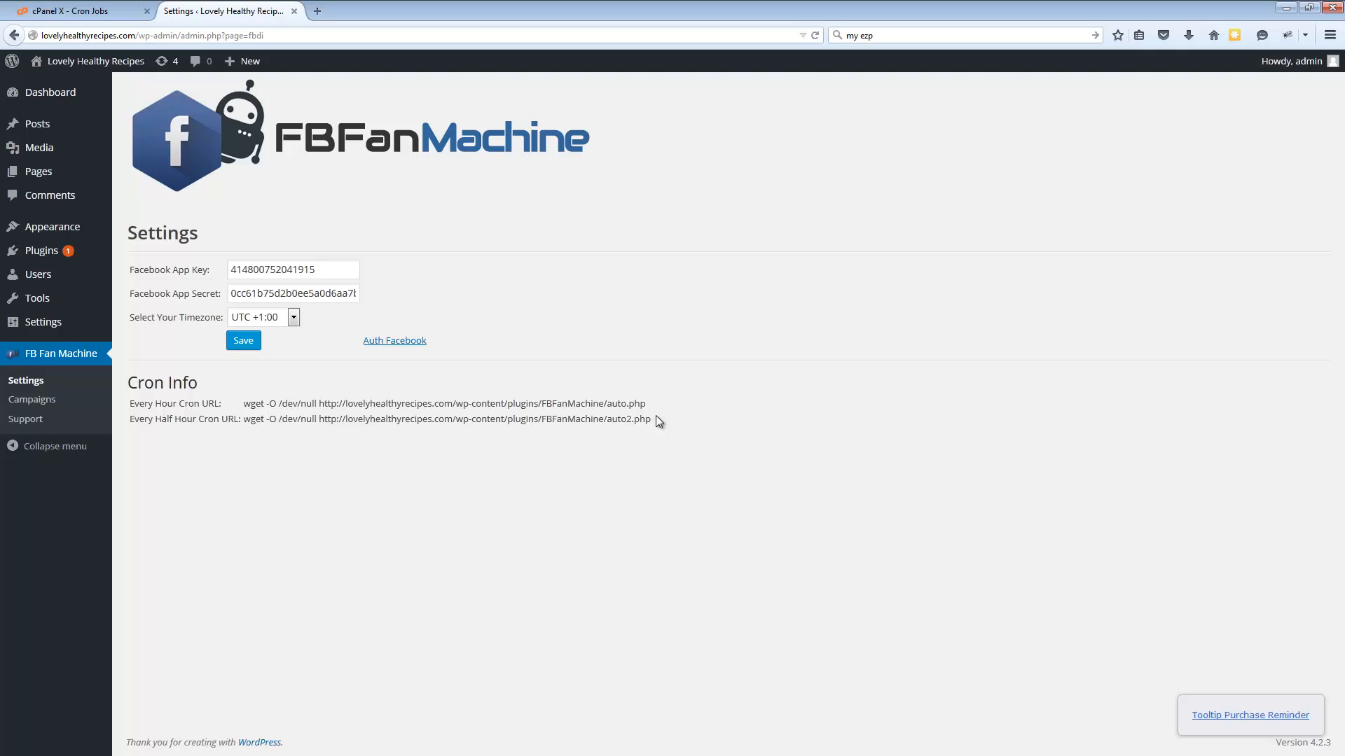
drag(645, 404, 242, 402)
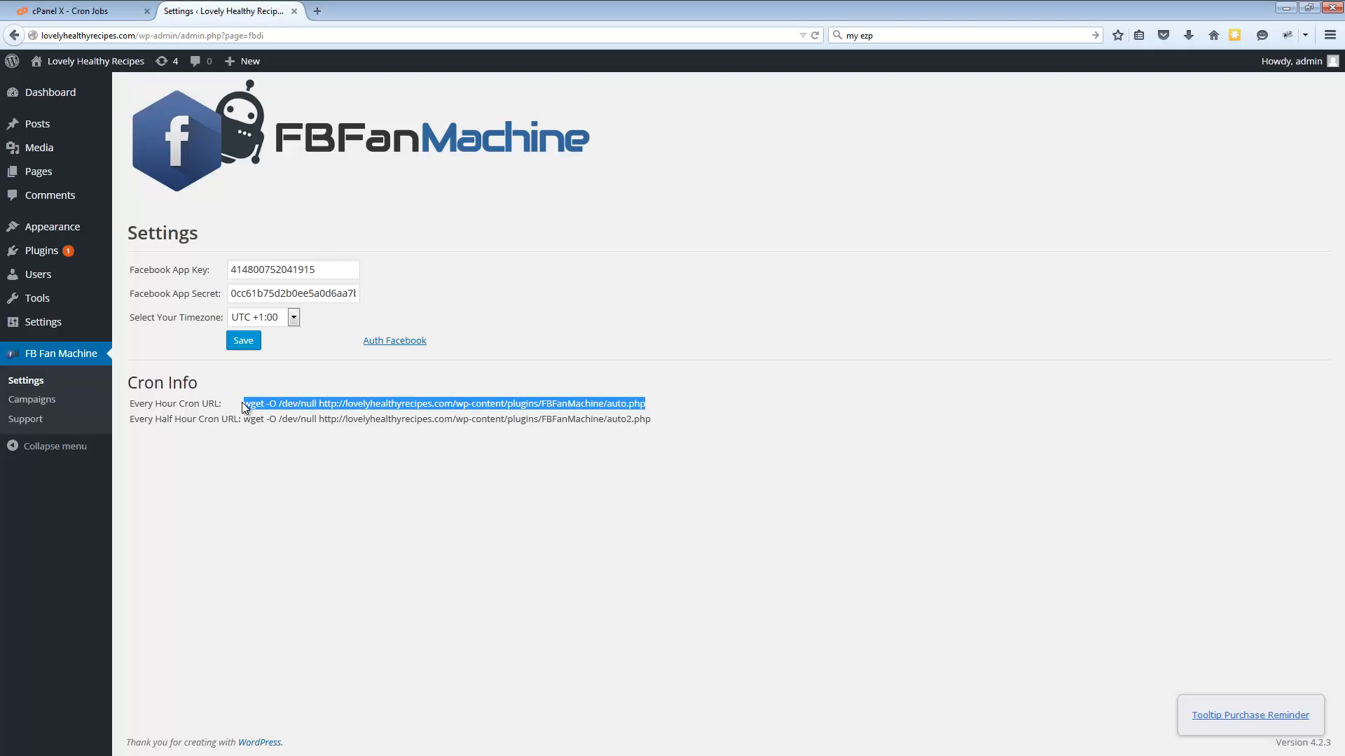
click(562, 439)
drag(660, 406, 243, 405)
click(578, 440)
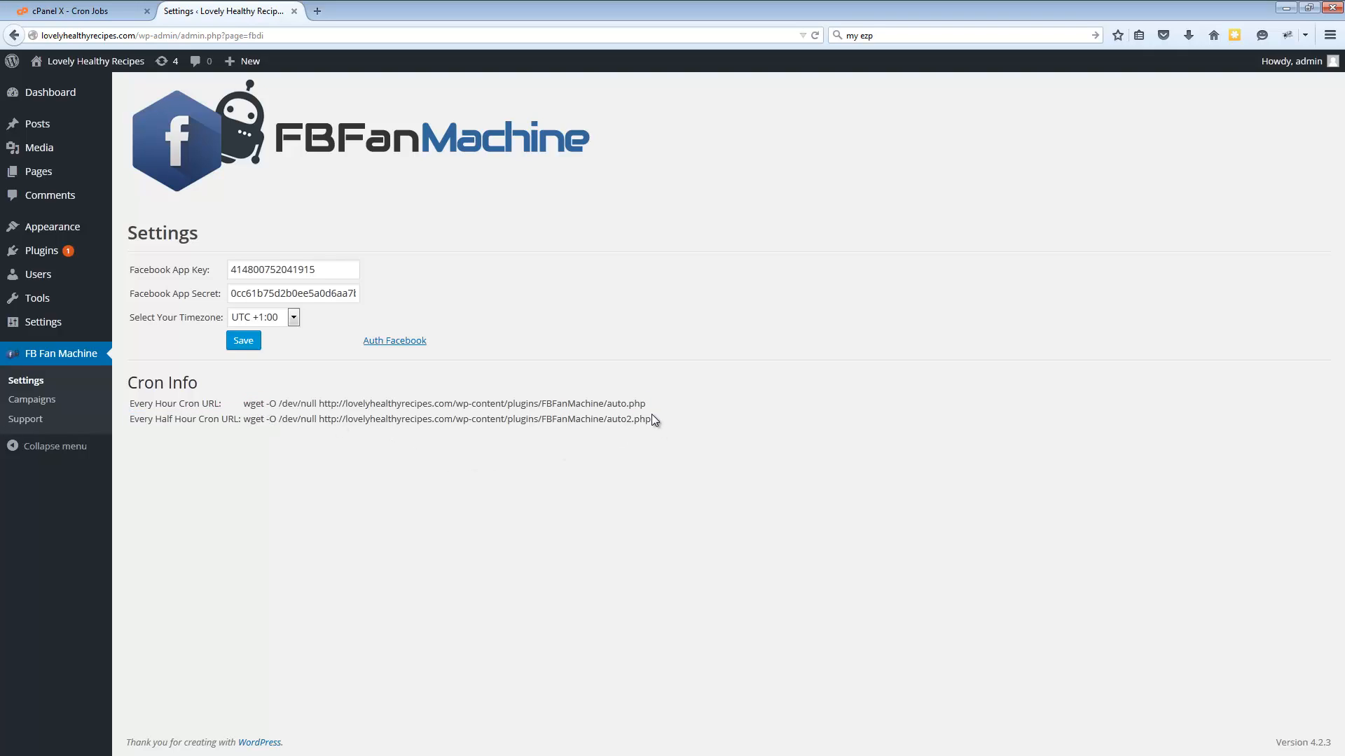
drag(655, 406, 244, 406)
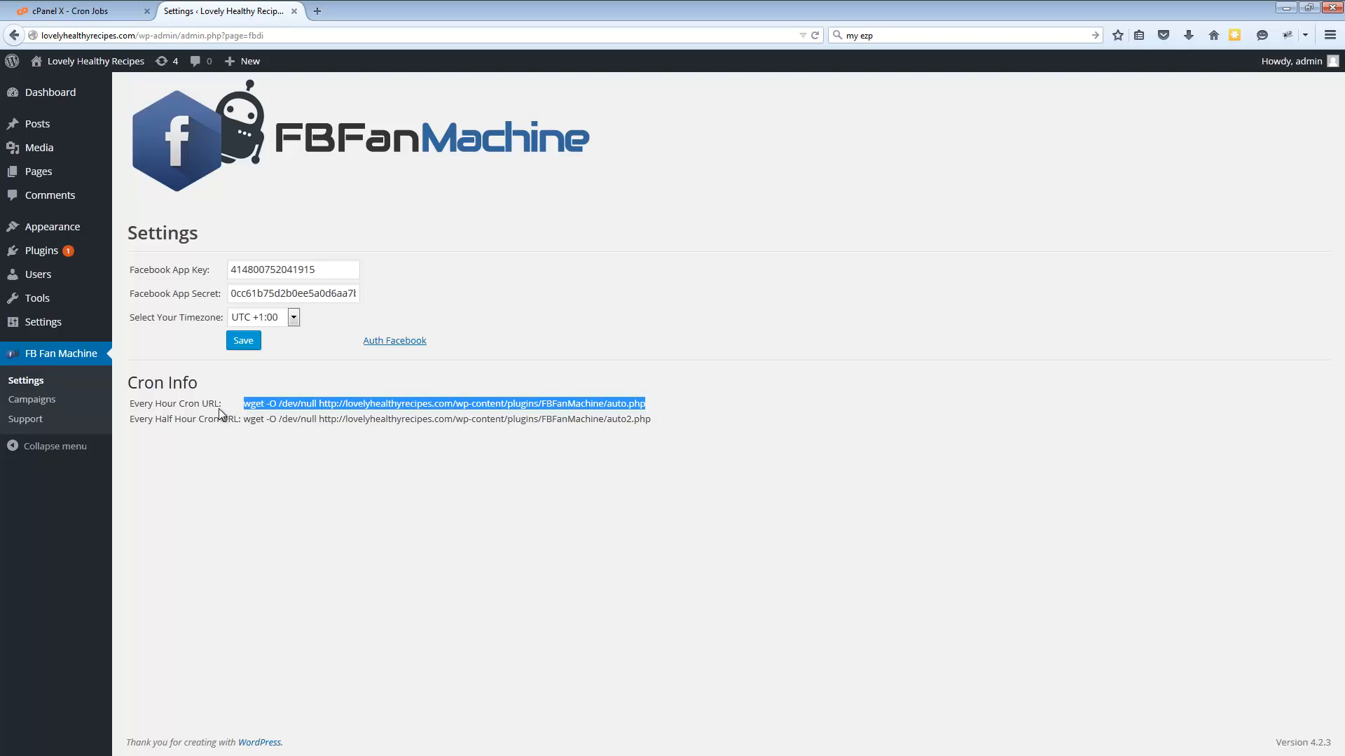
click(217, 409)
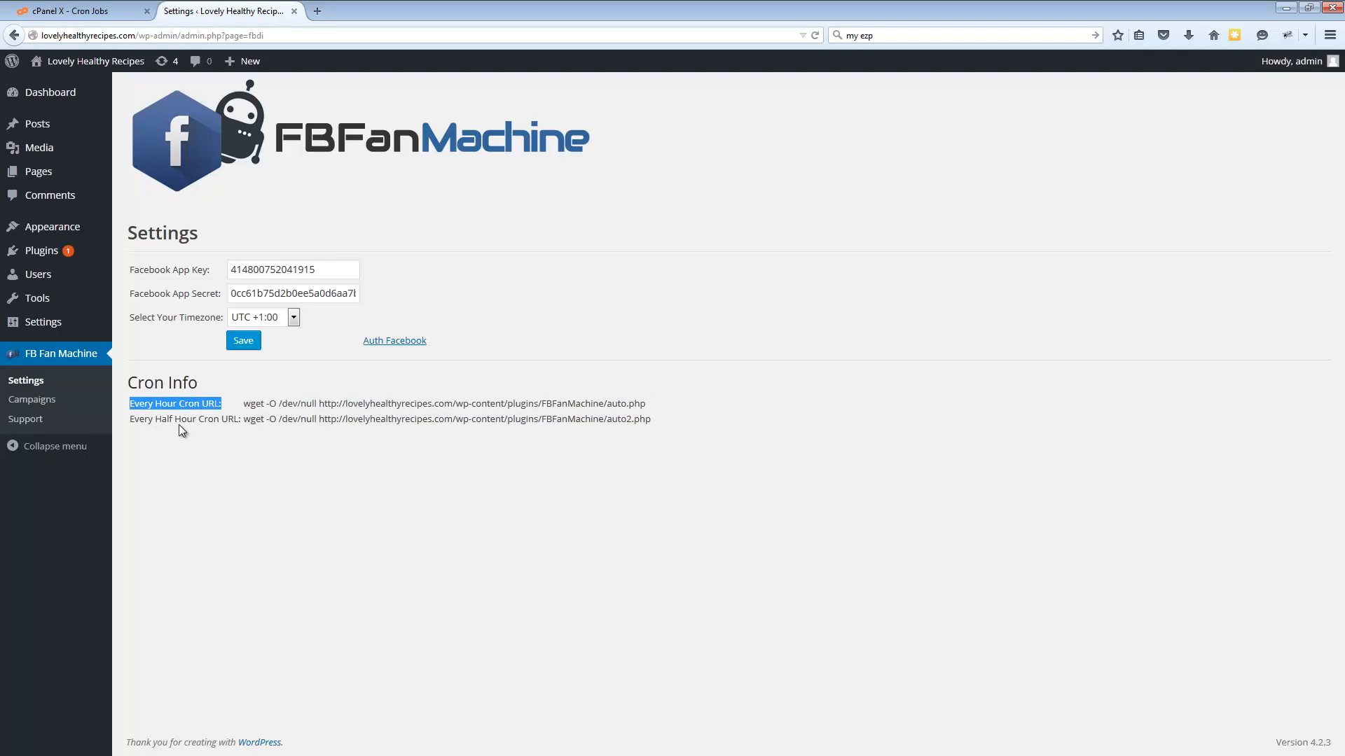
click(225, 406)
drag(247, 409, 646, 405)
click(473, 445)
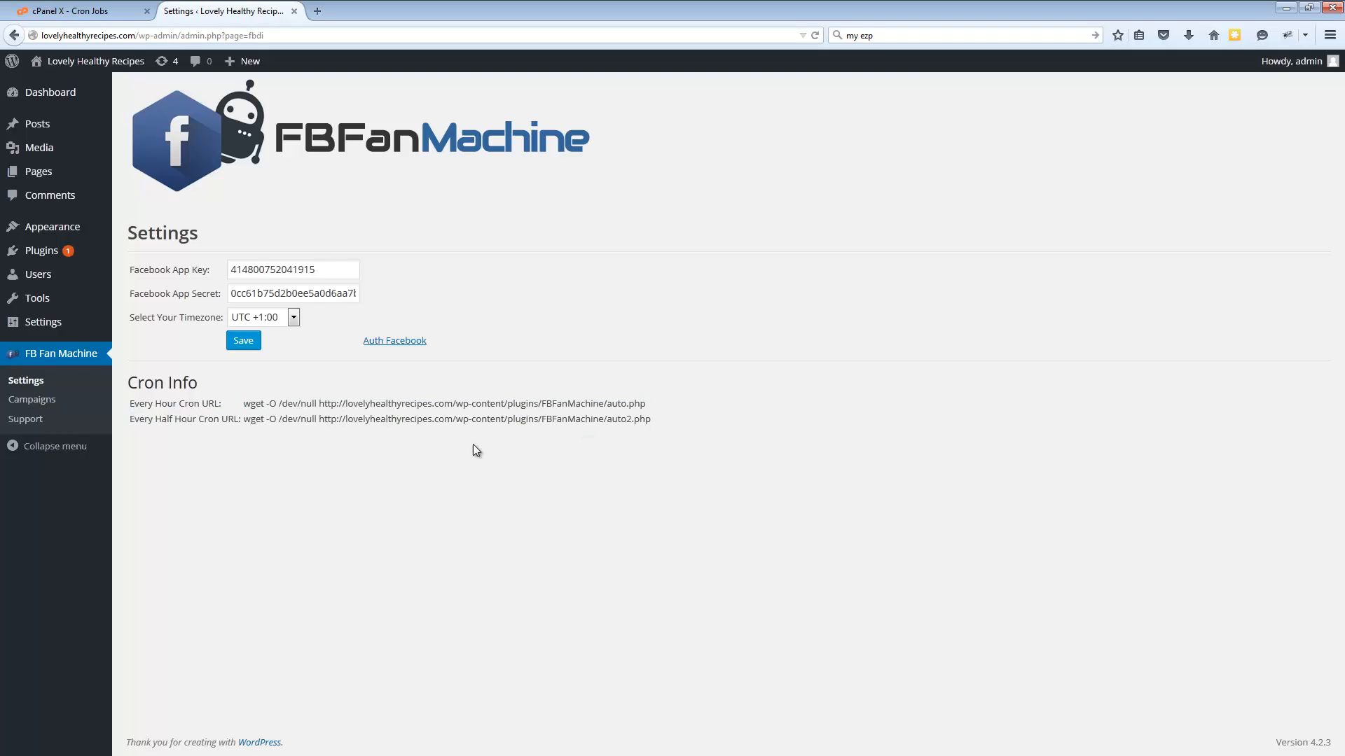
drag(284, 419, 690, 428)
click(690, 429)
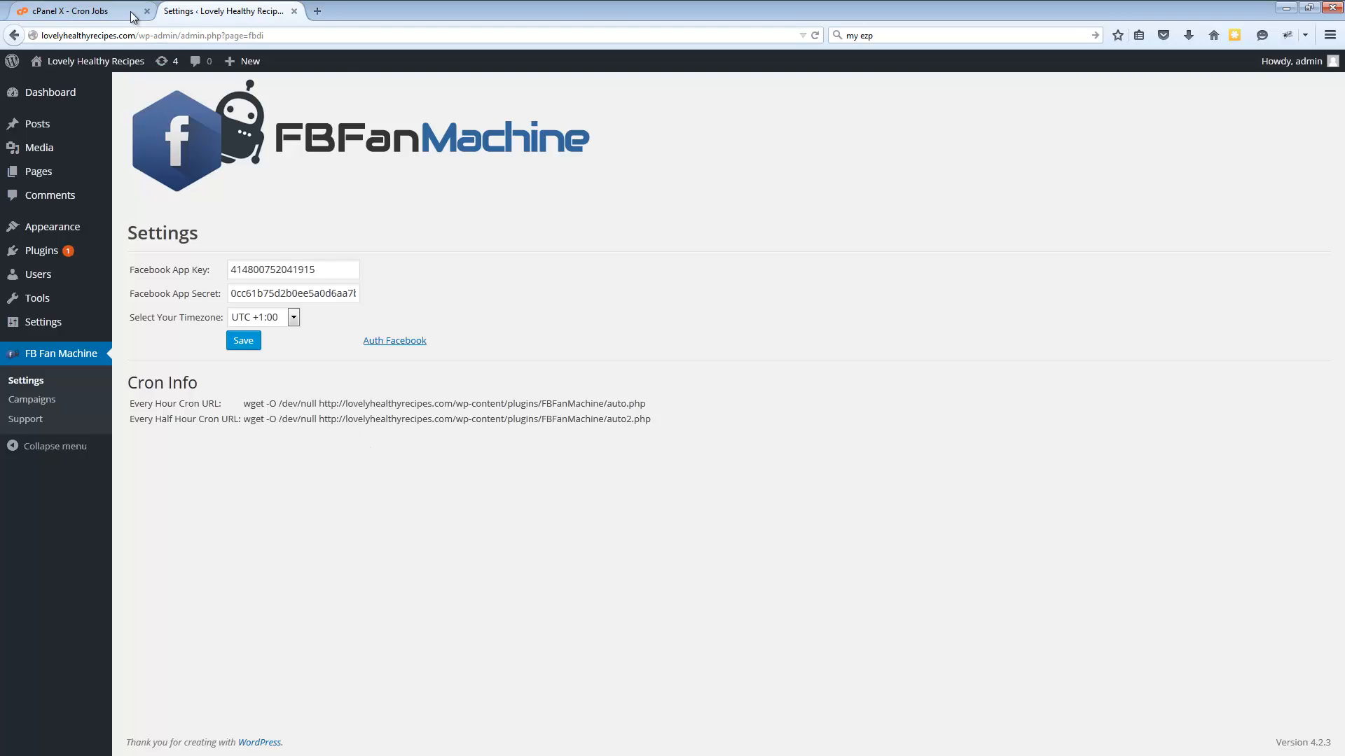
Revisit the cPanel cron form, search the web for "set cron" in a new tab and look over the SetCronJob home page
click(91, 10)
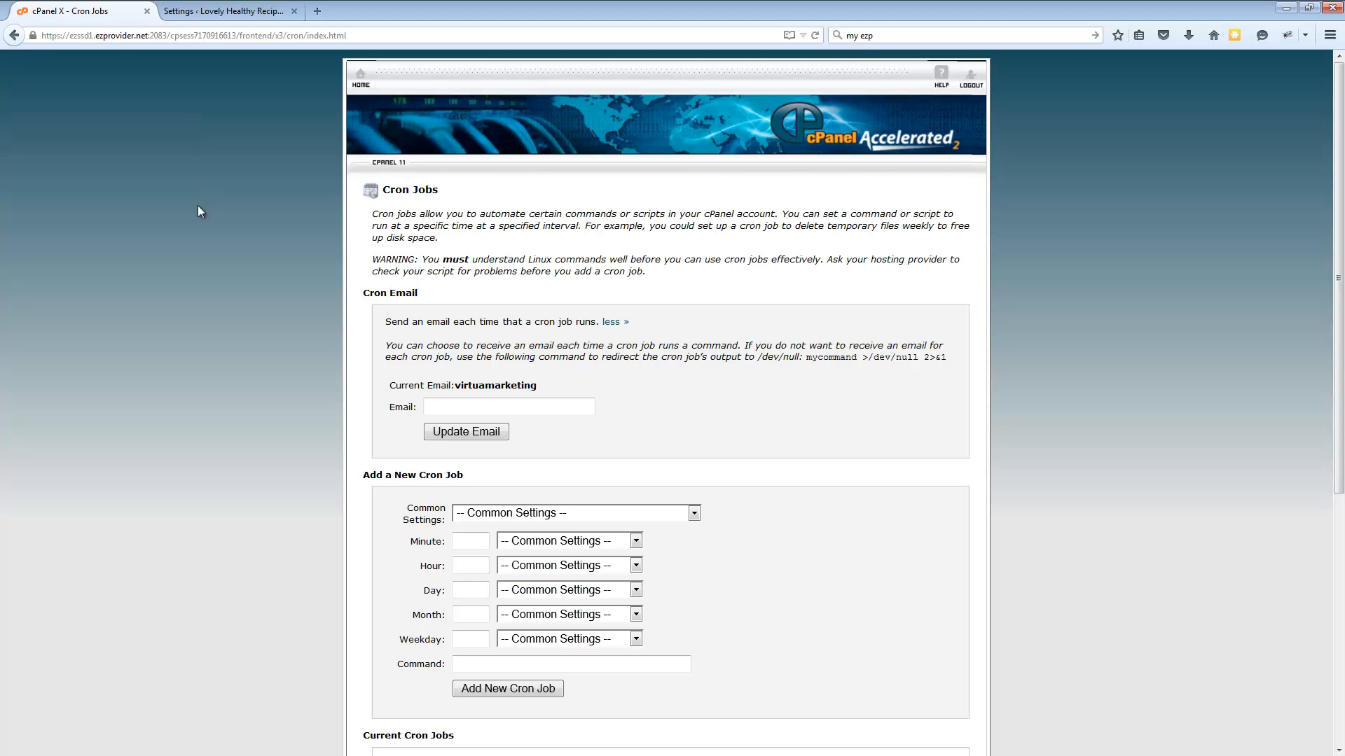
scroll(263, 185, down, 3)
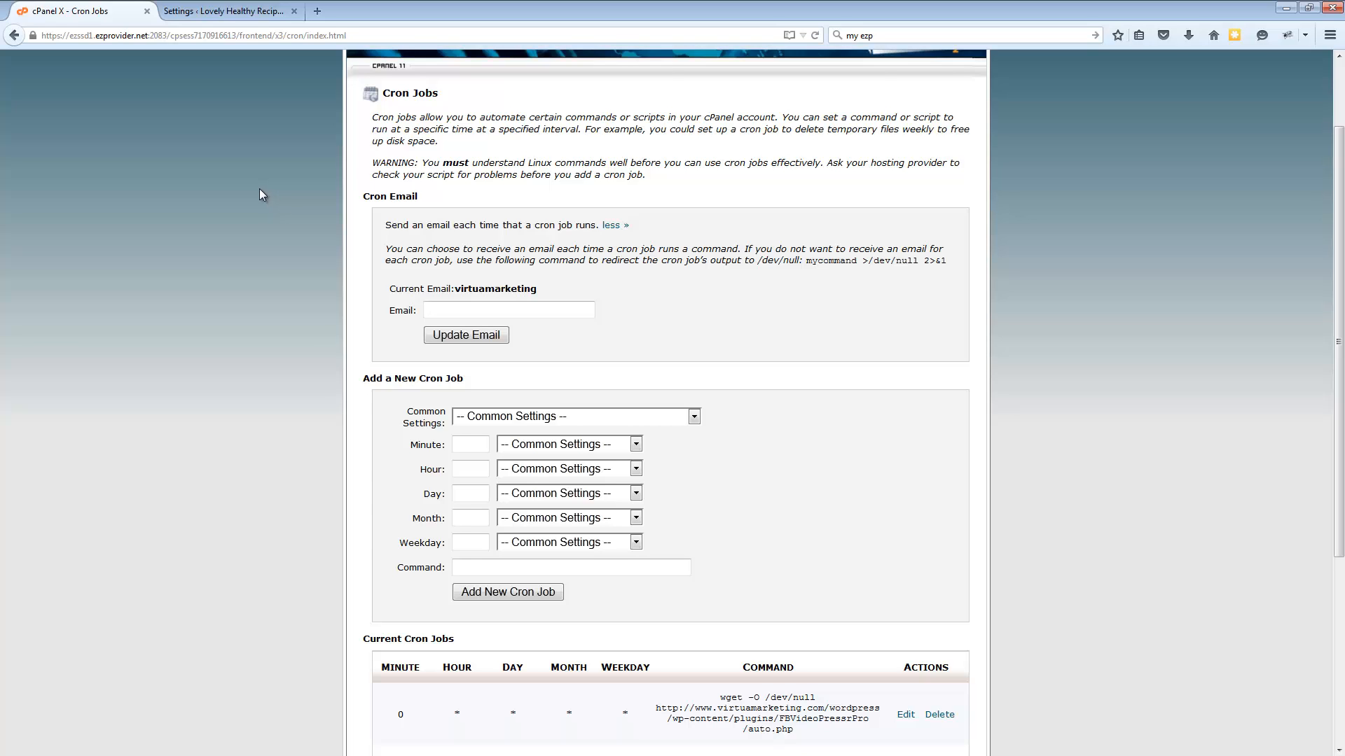
click(318, 10)
click(884, 35)
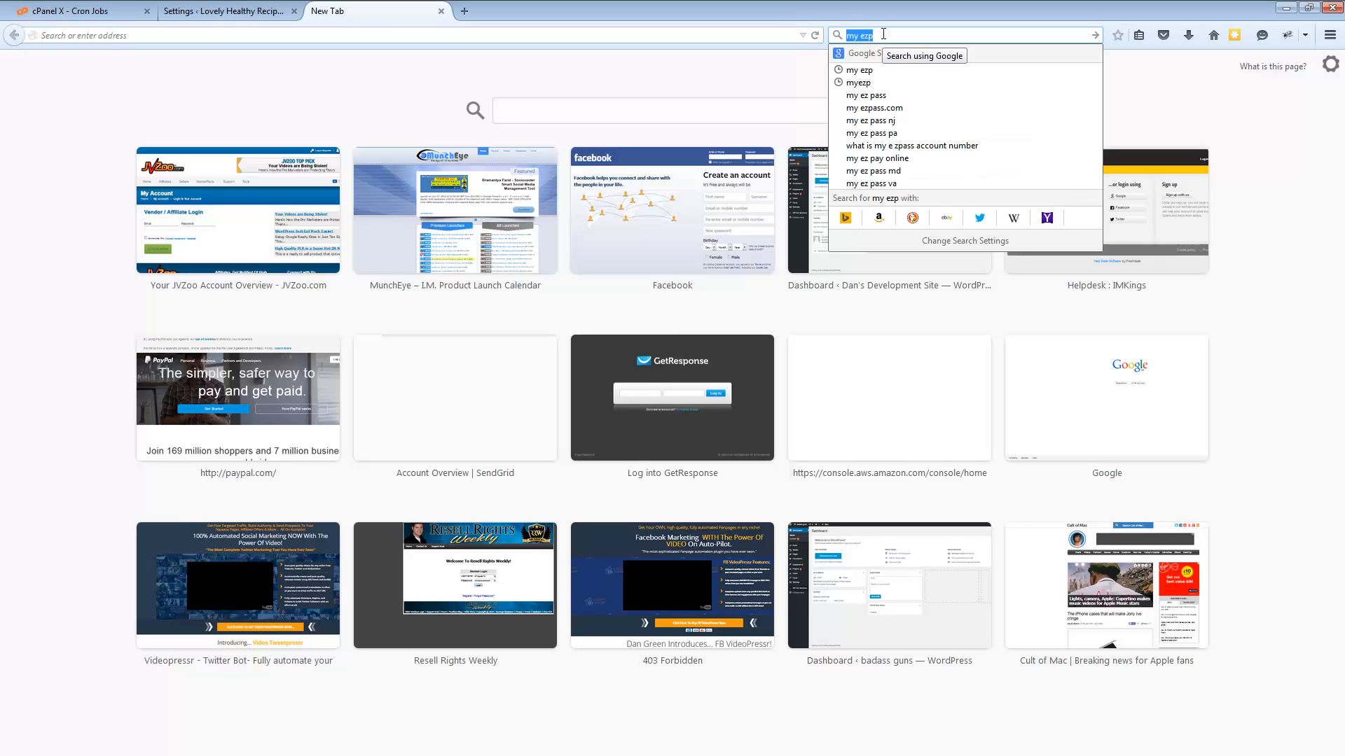
text(set cron)
key(Return)
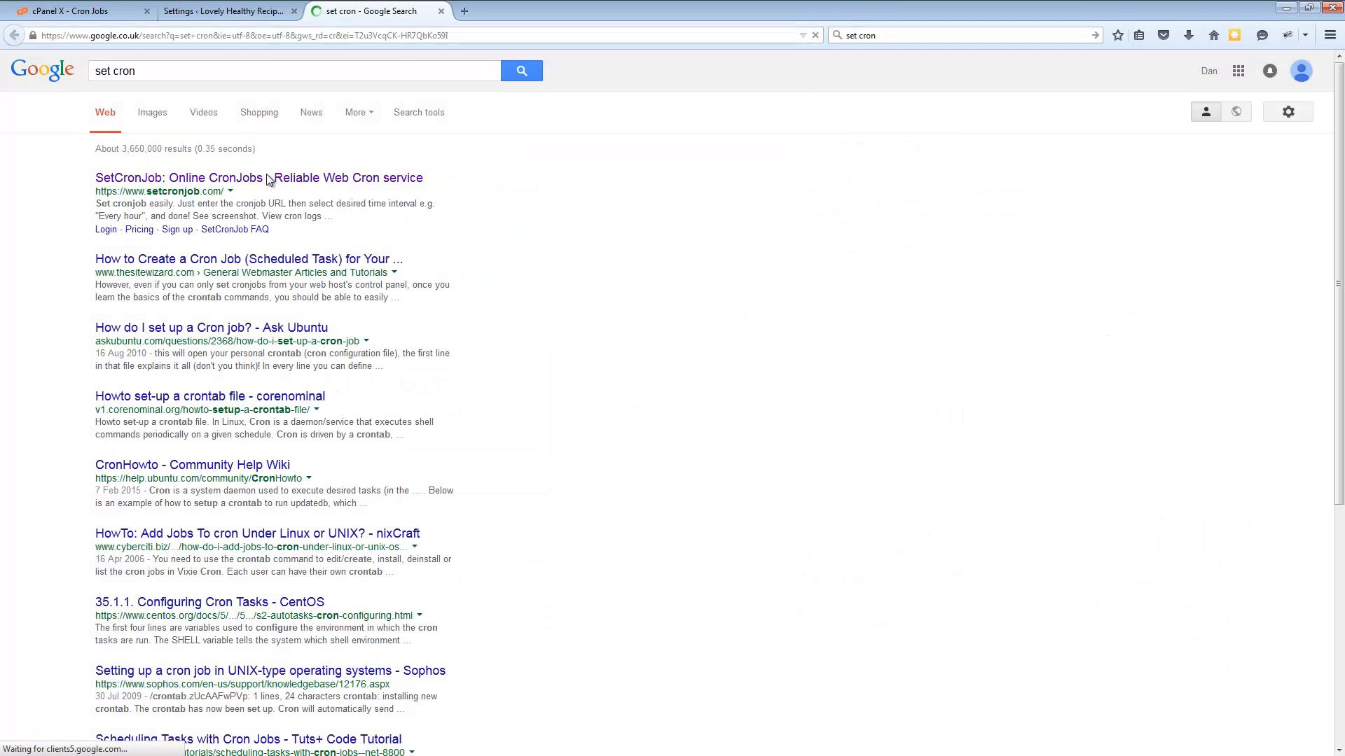
click(269, 179)
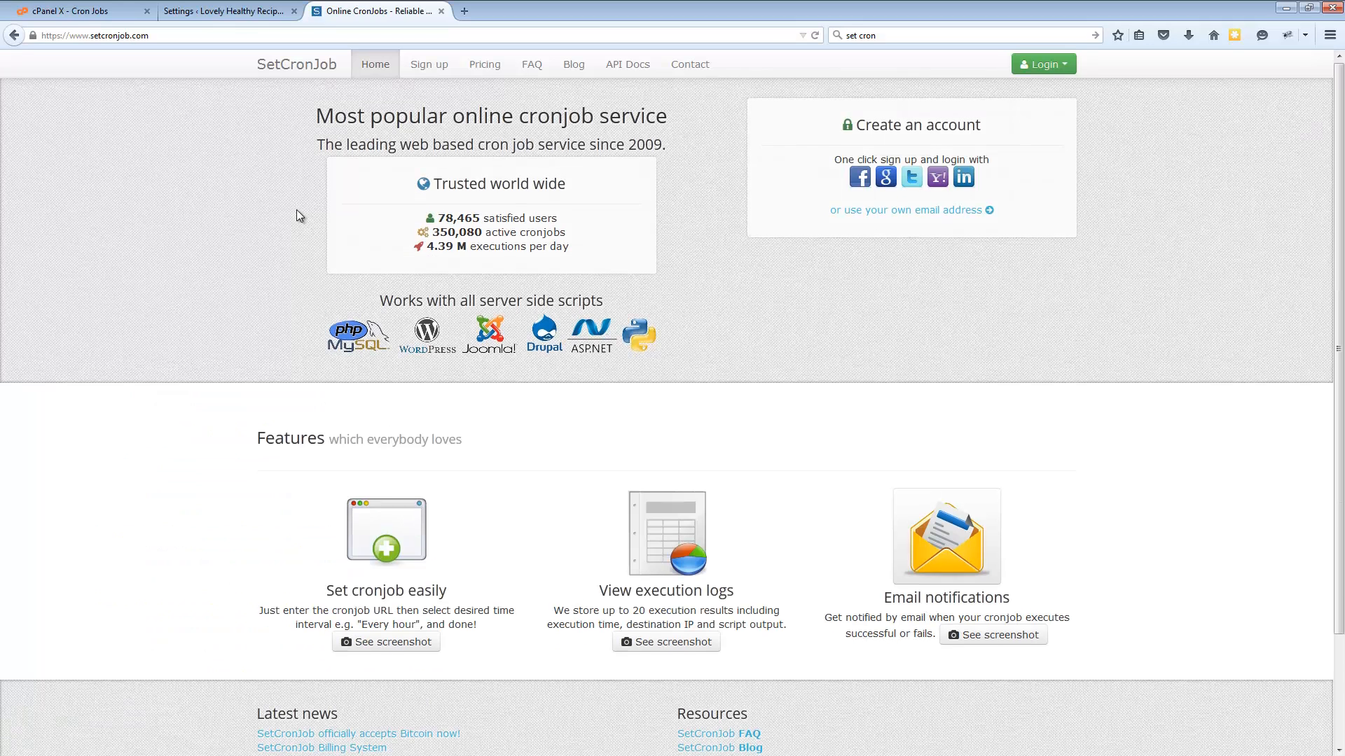
scroll(297, 208, down, 3)
scroll(336, 228, up, 3)
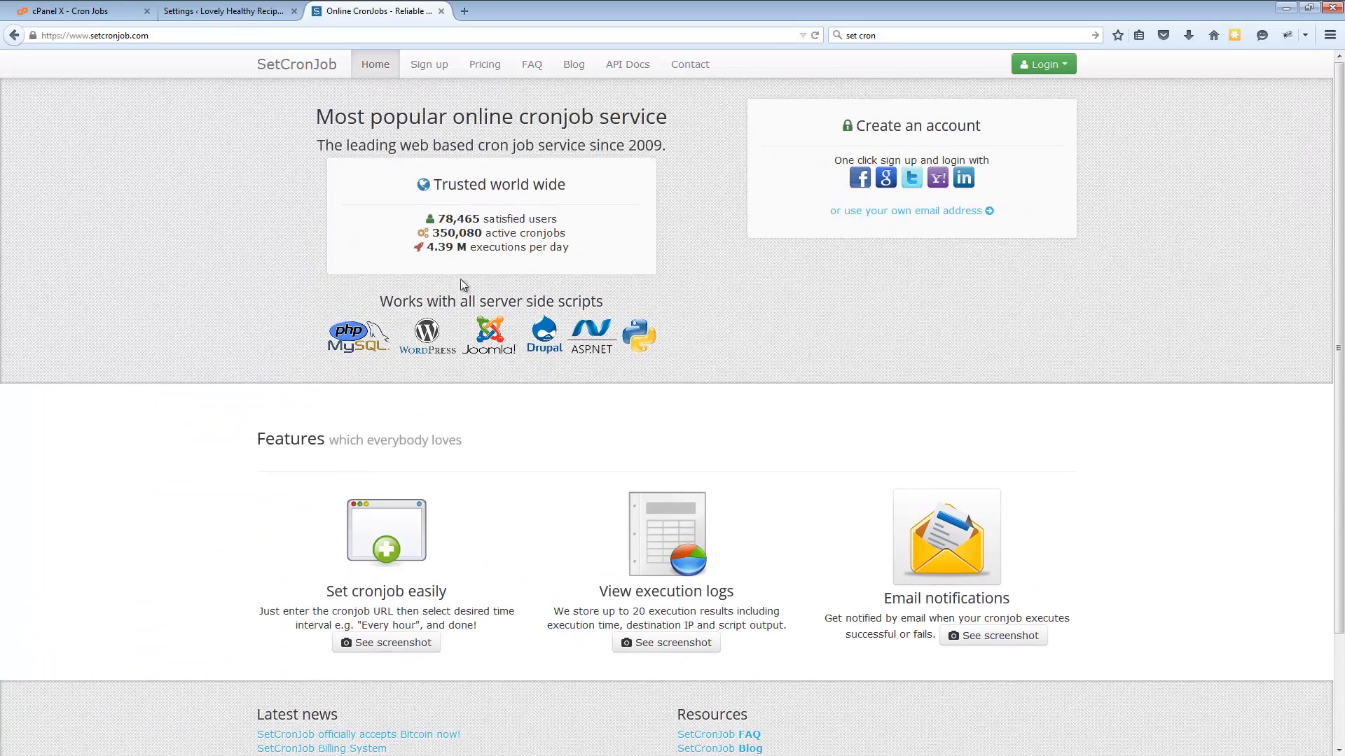
Return to the FB Fan Machine settings and examine the URL part of both cron commands, apart from the wget -O /dev/null prefix
click(198, 12)
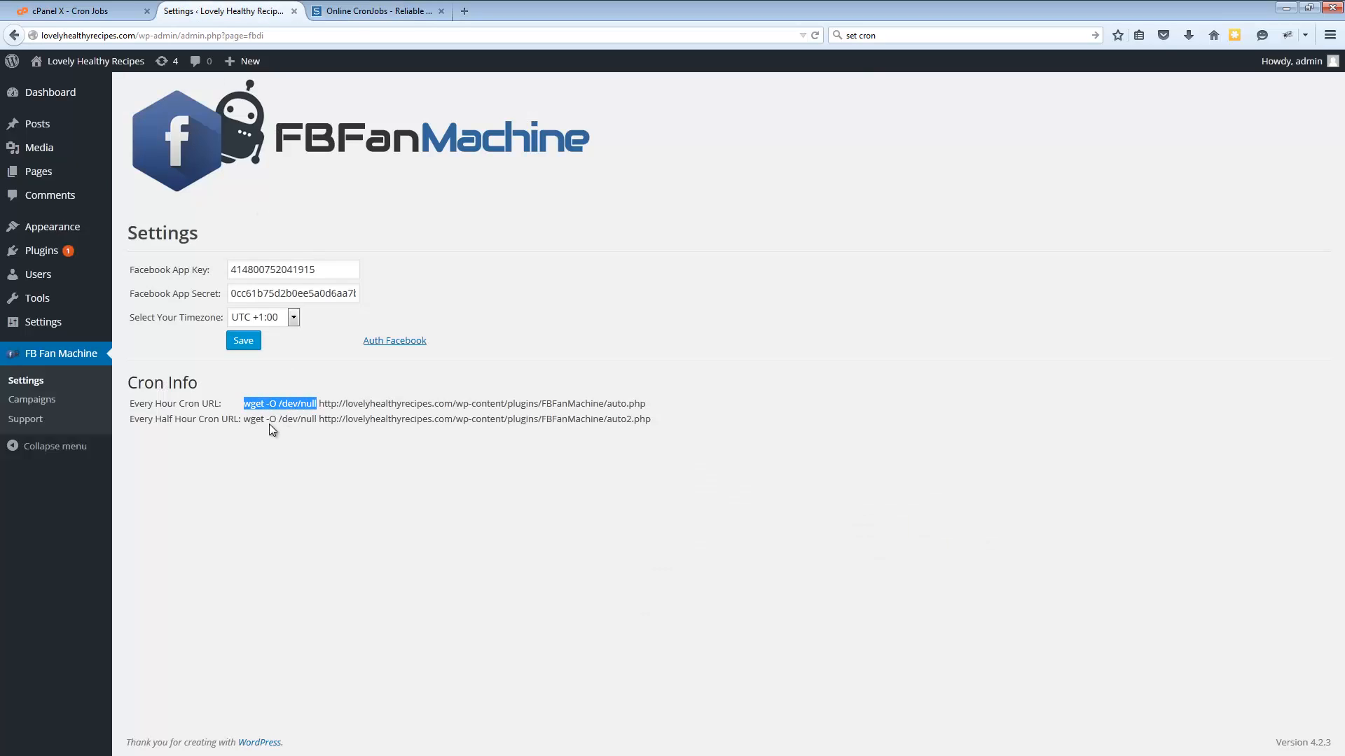
drag(314, 419, 319, 421)
mouse_move(656, 409)
mouse_down()
mouse_move(323, 407)
mouse_move(644, 409)
mouse_up()
click(343, 420)
click(552, 426)
drag(318, 407, 343, 433)
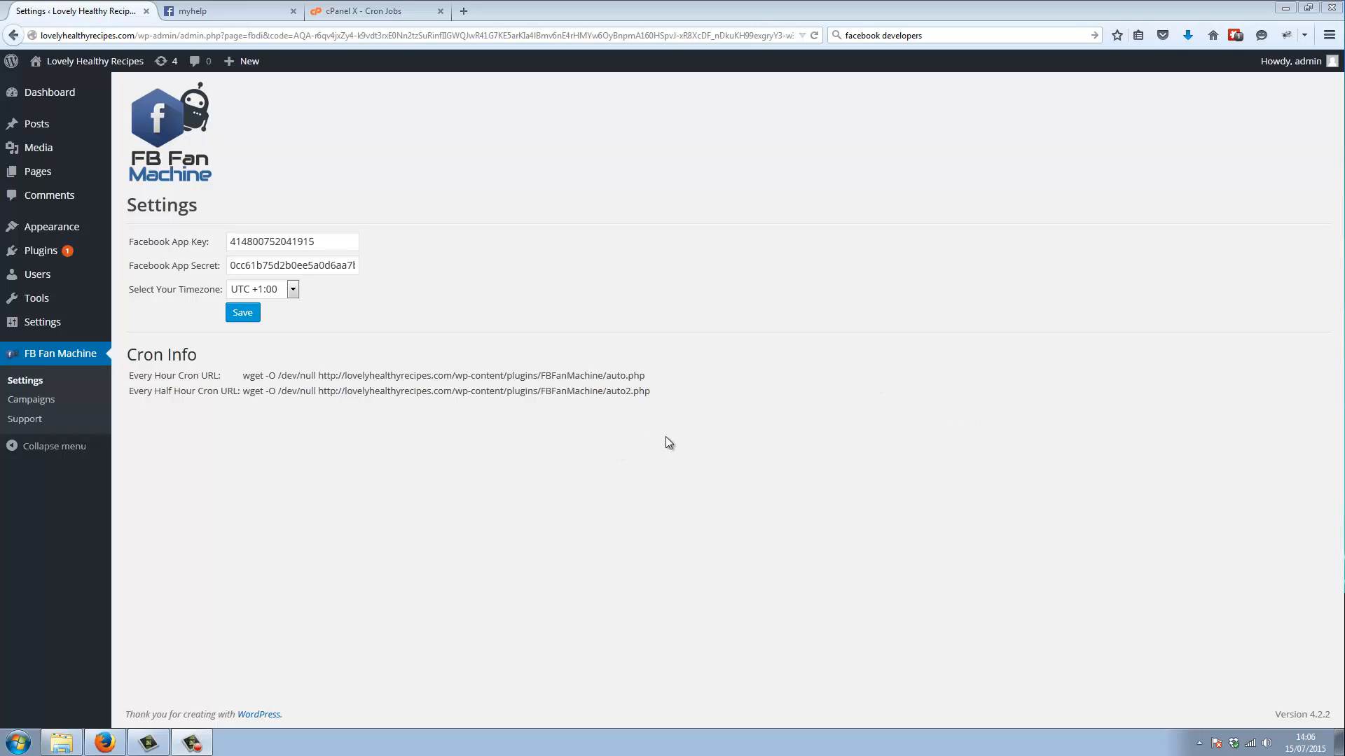
drag(632, 401, 296, 409)
click(287, 414)
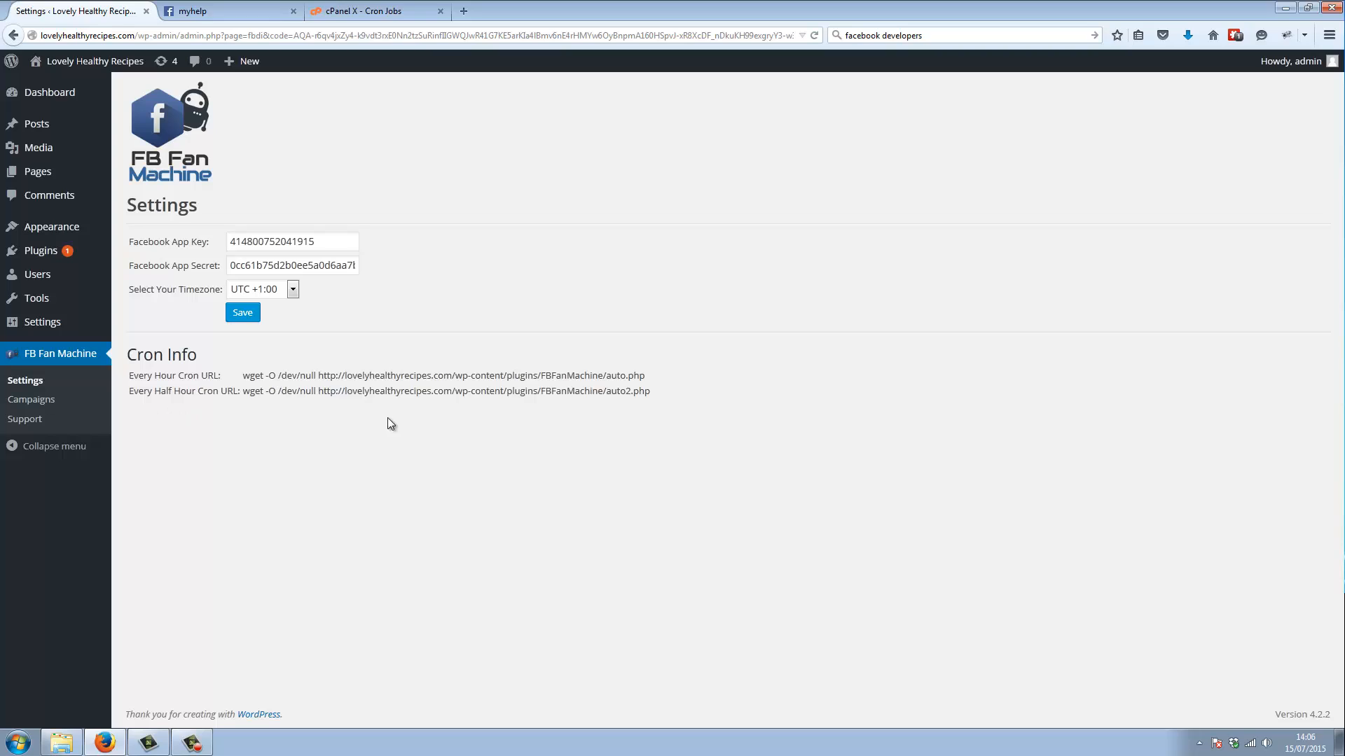